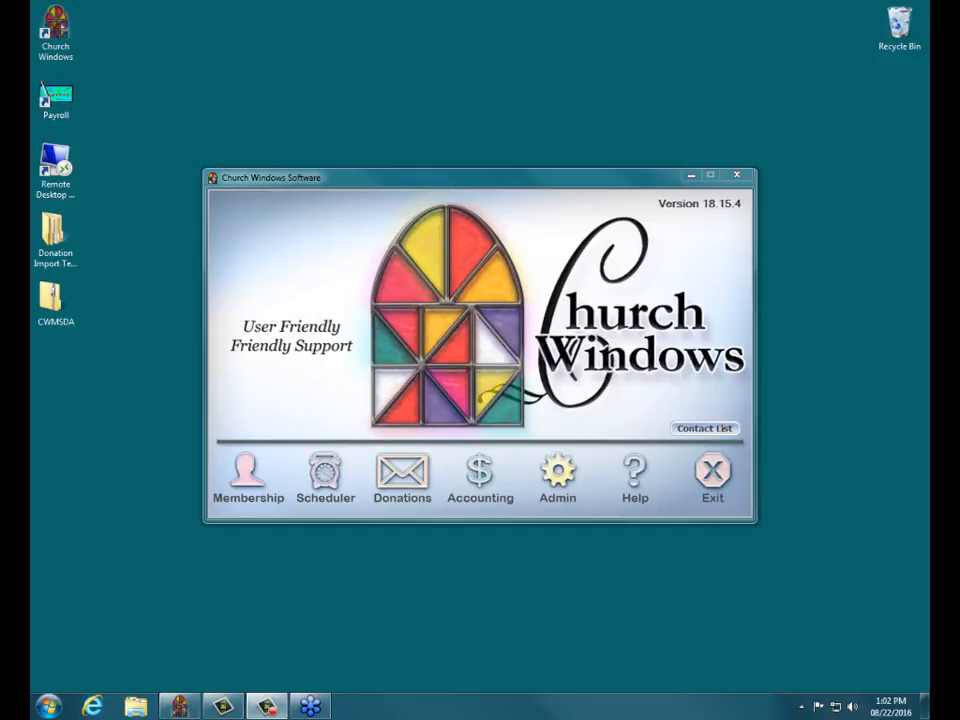
# Open the Accounting module
pyautogui.click(505, 495)
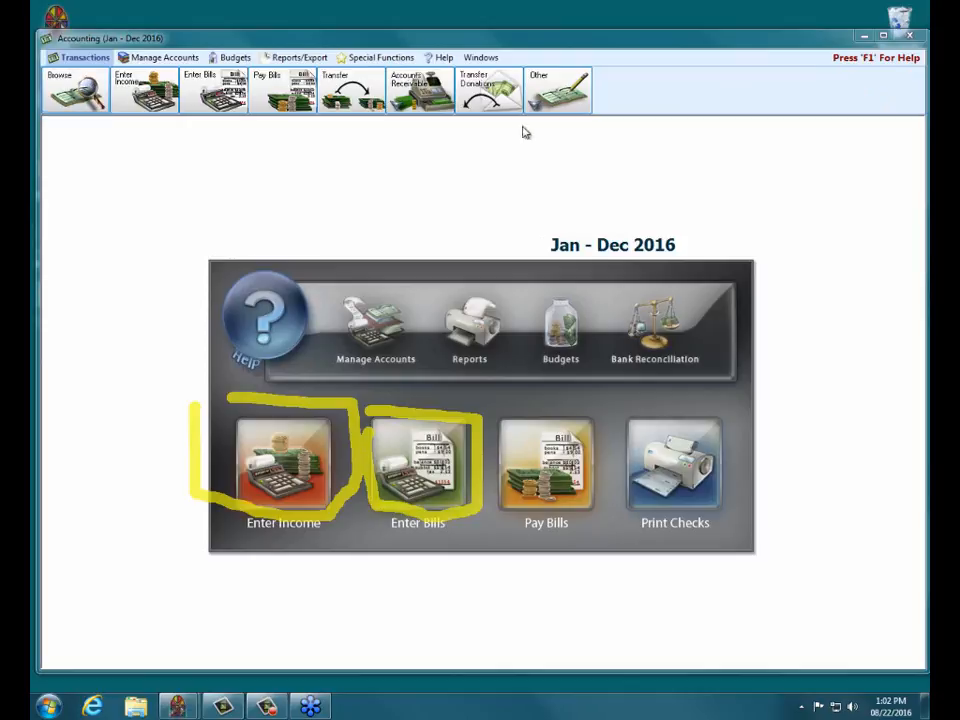
# Look over the Other transaction types and the Enter Transfers form, including its recurring transactions option
pyautogui.click(553, 100)
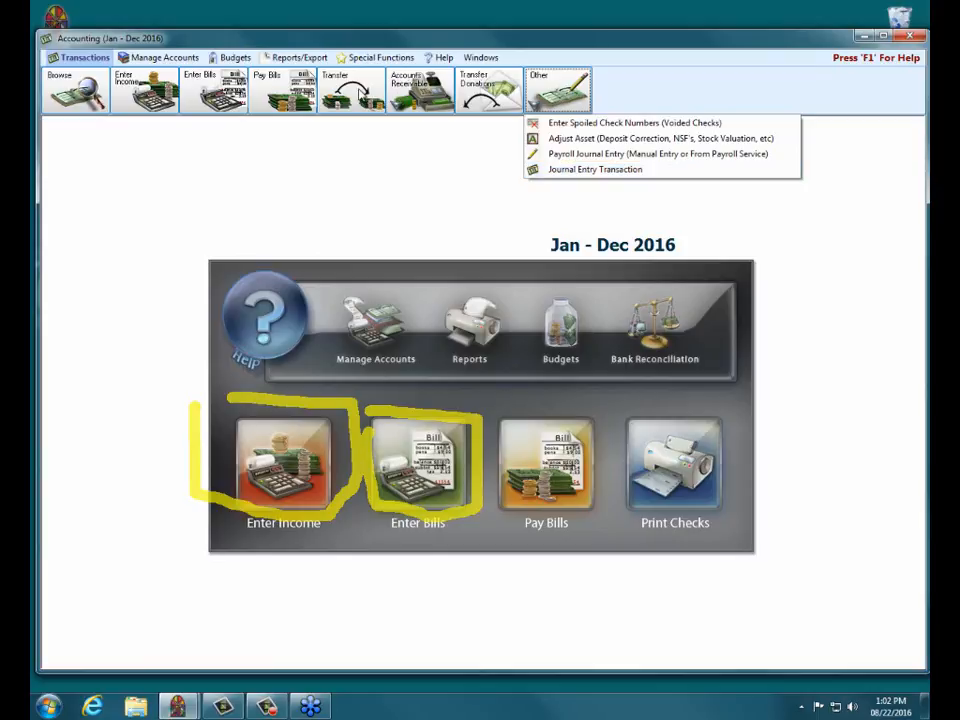
pyautogui.click(285, 80)
pyautogui.click(362, 92)
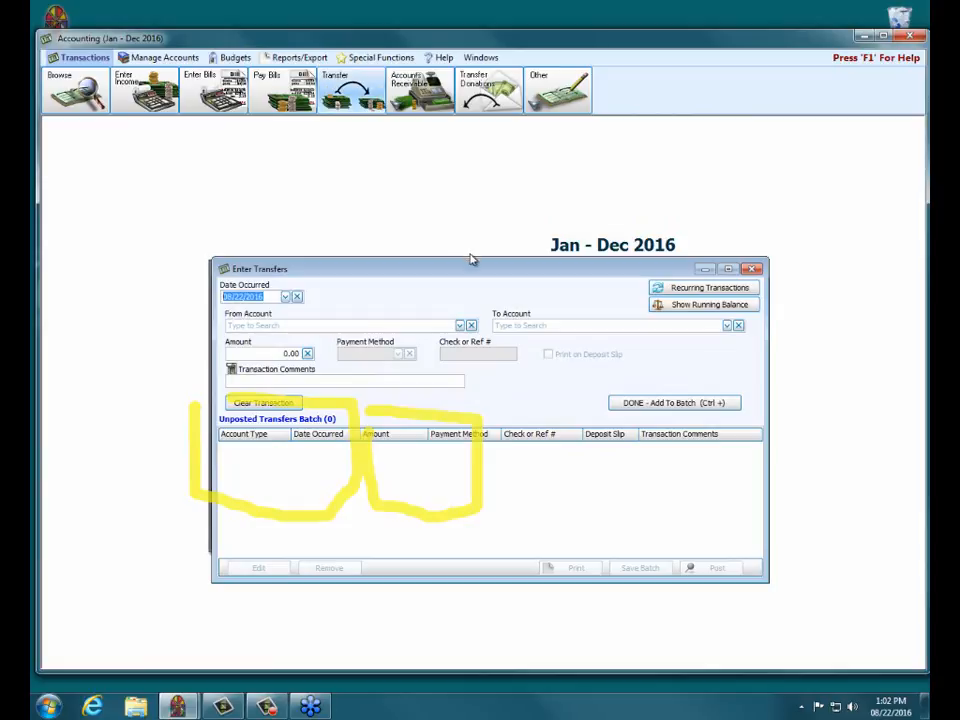
pyautogui.moveTo(473, 264); pyautogui.dragTo(476, 246)
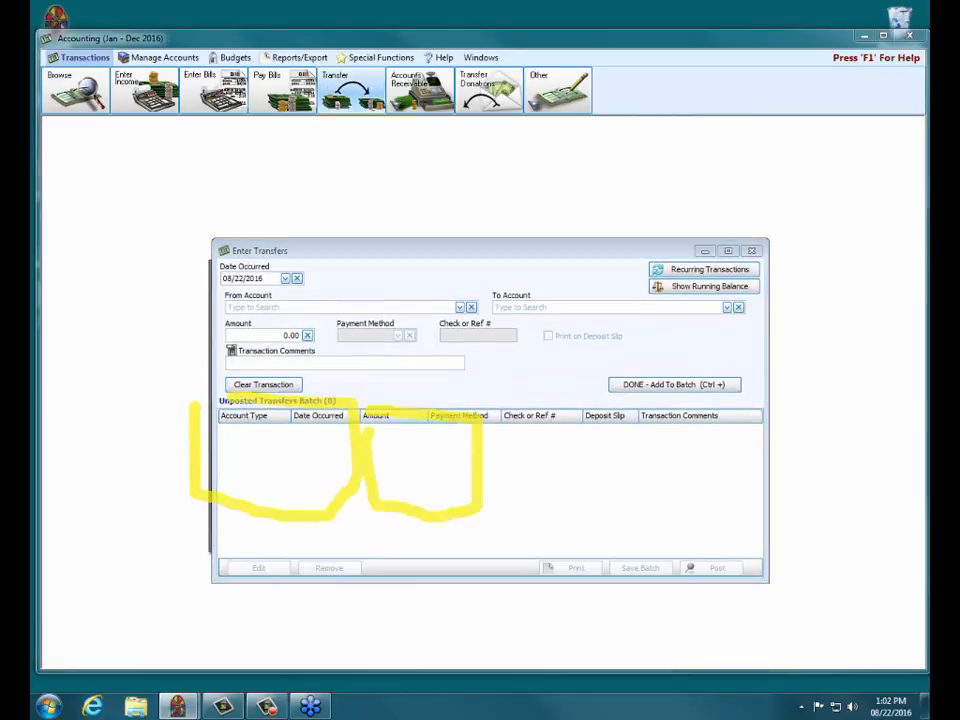
pyautogui.press('Escape')
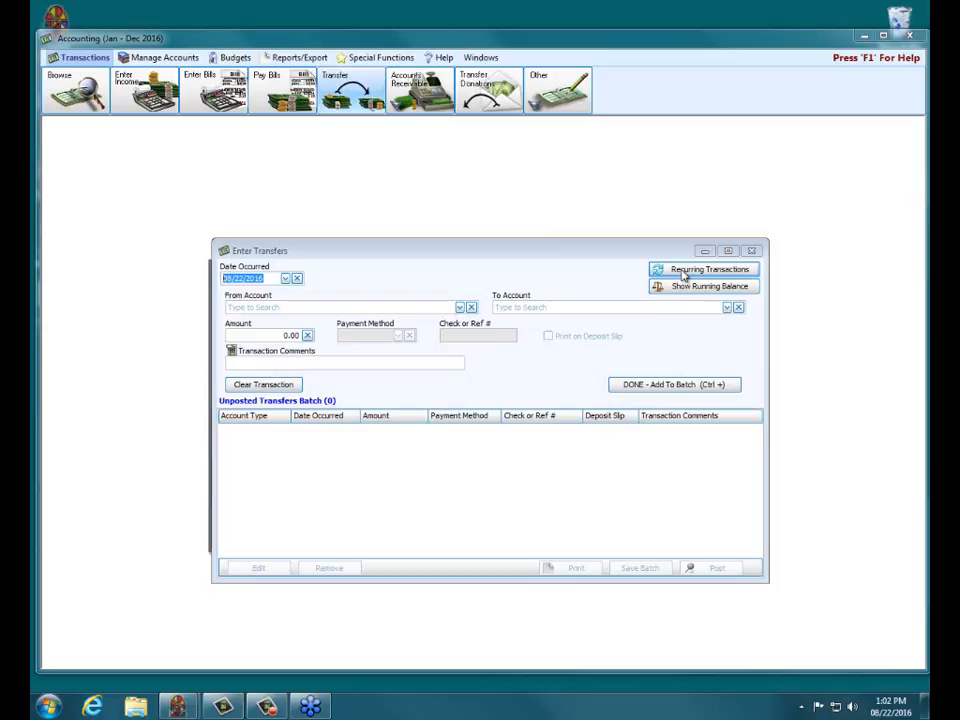
pyautogui.click(751, 251)
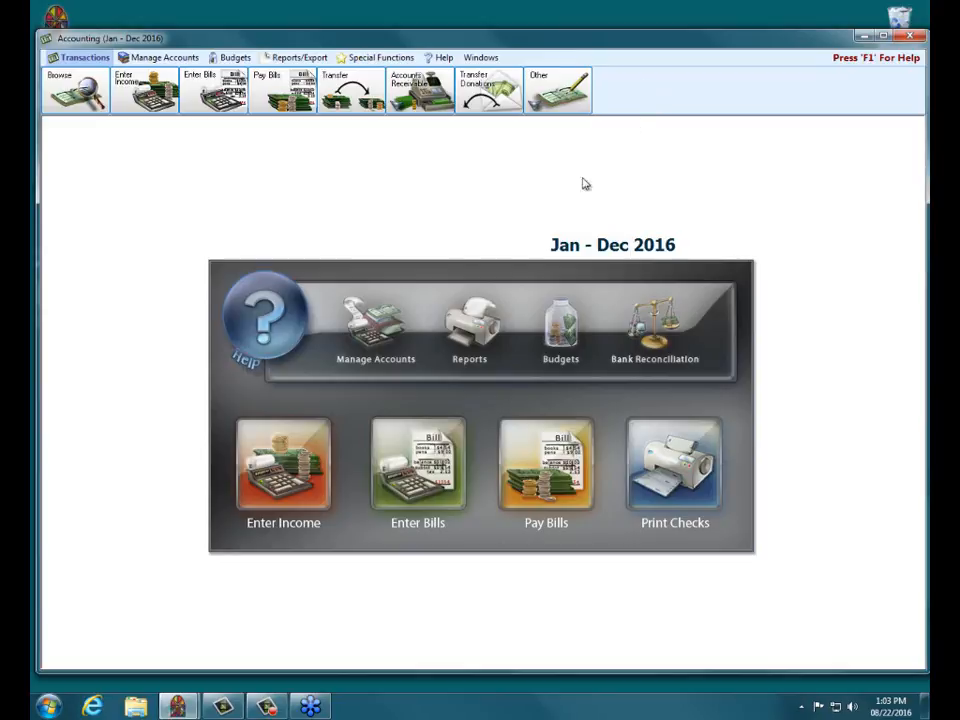
# From Enter Bills, start a new recurring bill transaction with the description Worship Supplies and the frequency Monthly
pyautogui.click(425, 462)
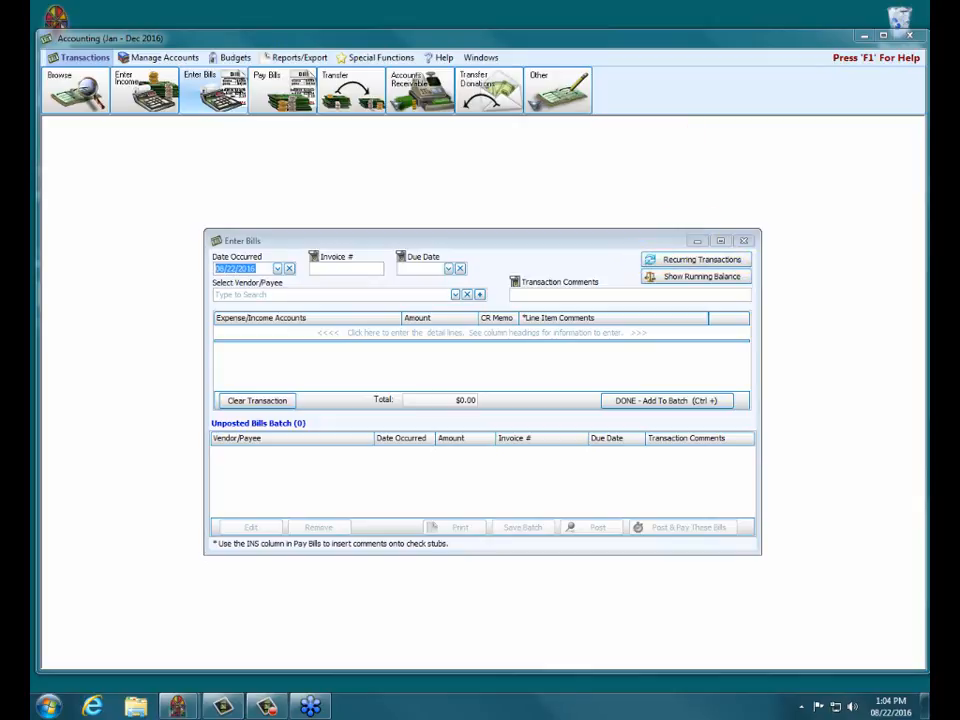
pyautogui.click(738, 260)
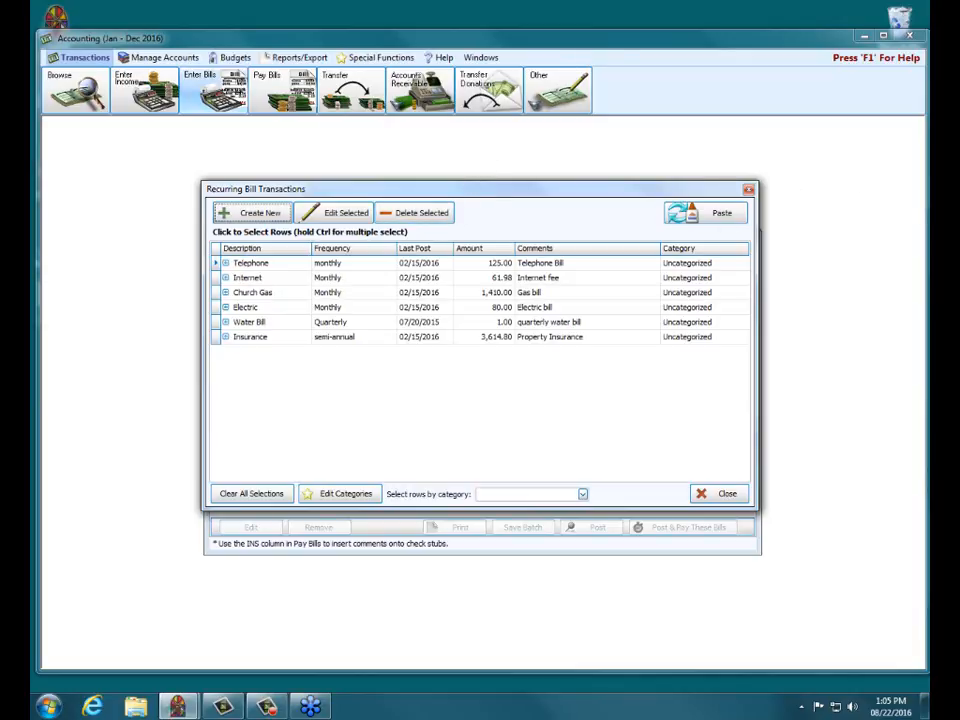
pyautogui.click(252, 213)
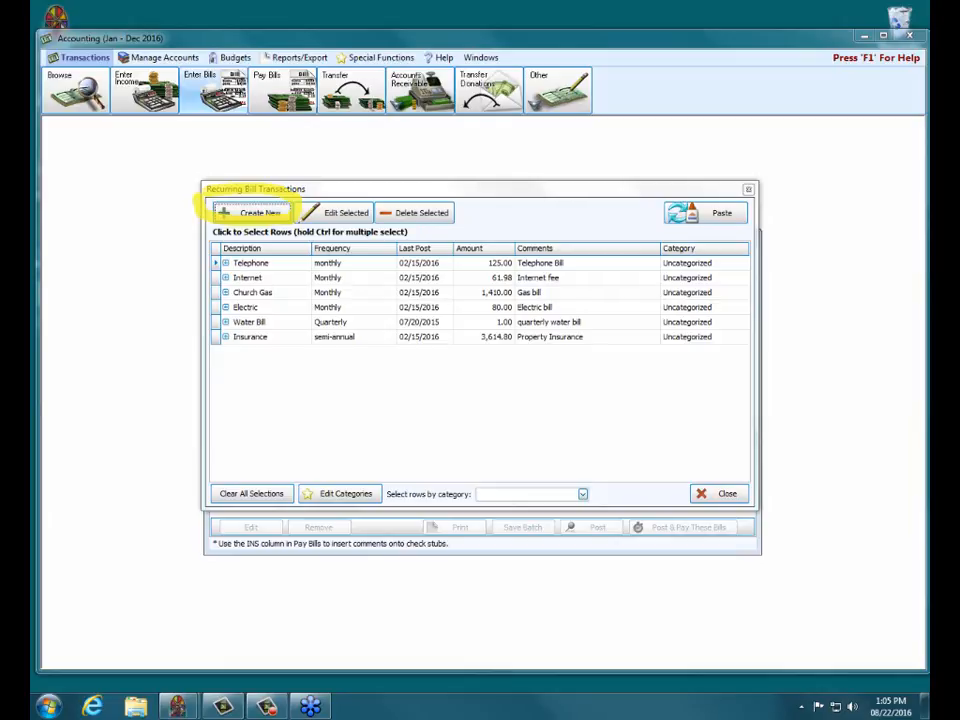
pyautogui.click(267, 220)
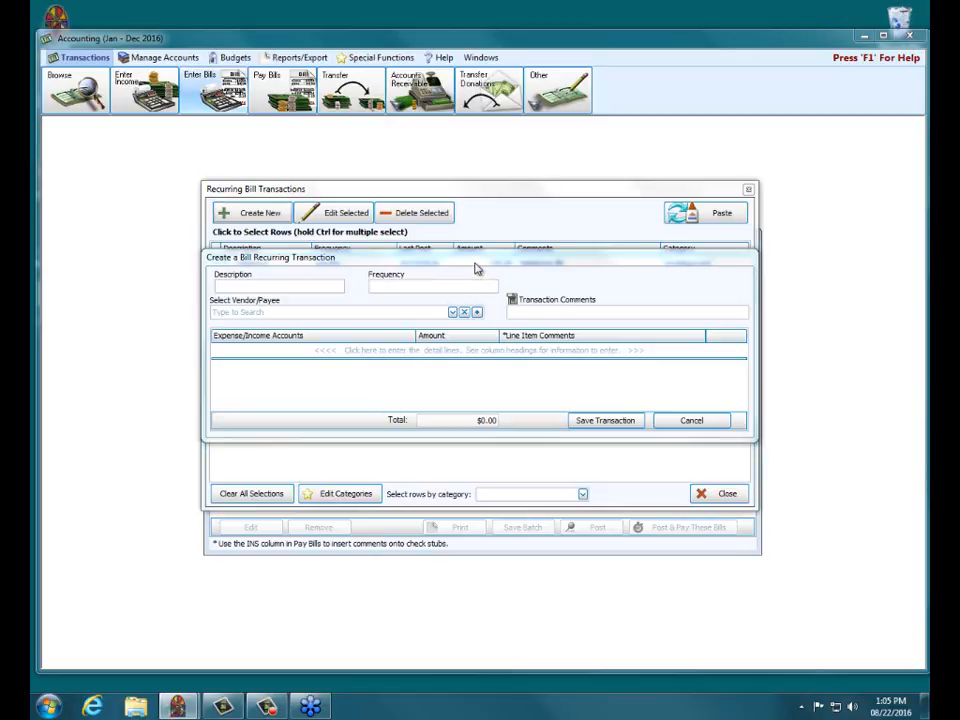
pyautogui.click(247, 283)
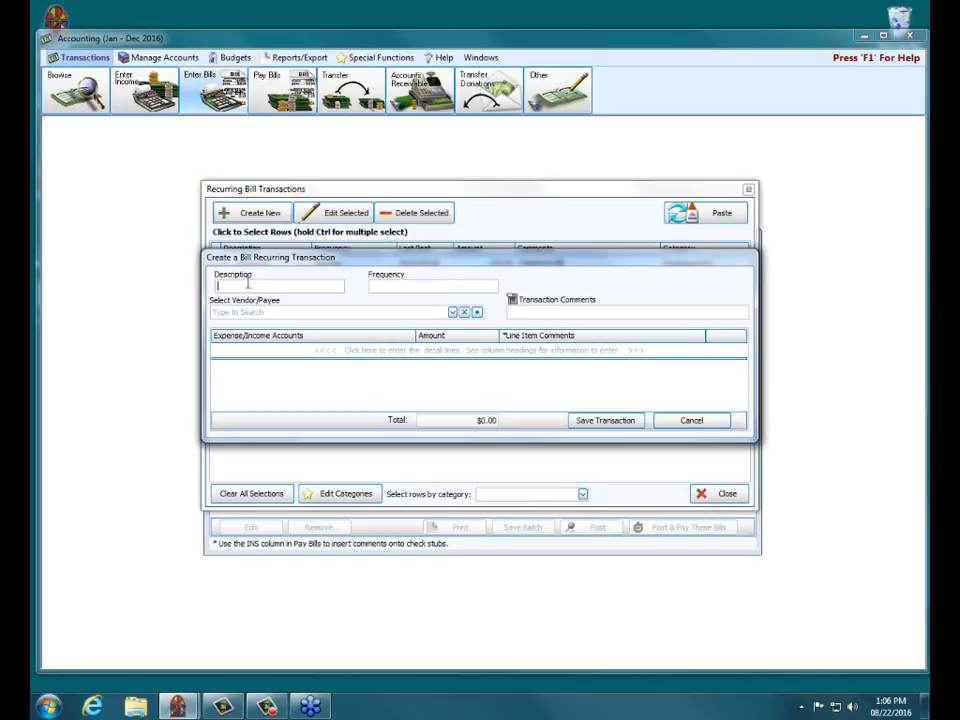
pyautogui.write('Worship &Applies')
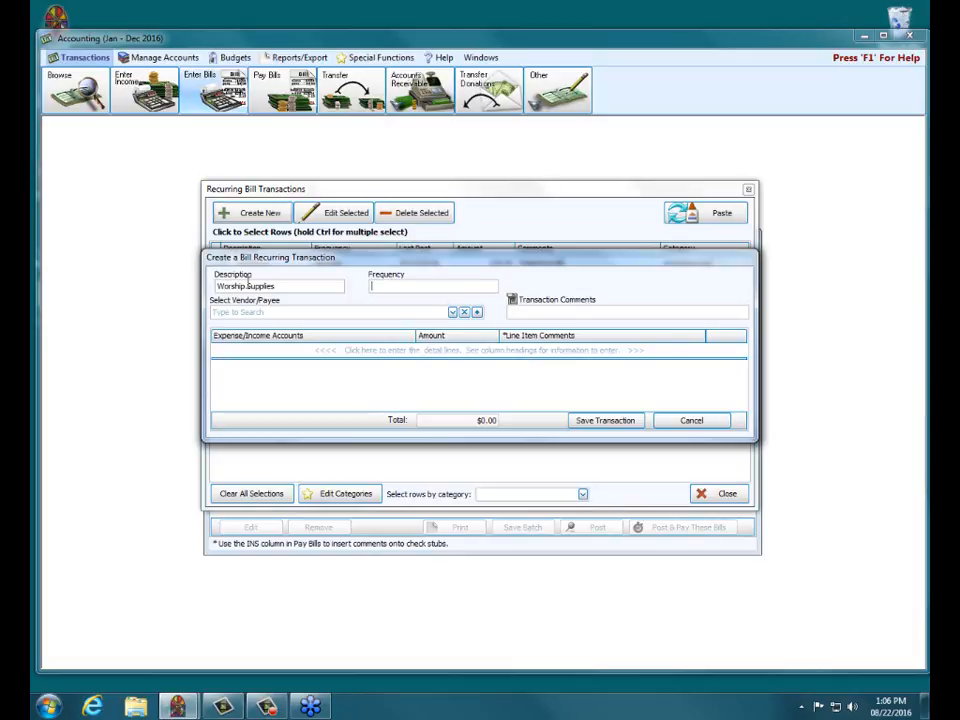
pyautogui.write('Monthly')
pyautogui.press('Tab')
# Search the vendors for the recurring bill and select Trinity Supplies as the vendor/payee
pyautogui.write('w')
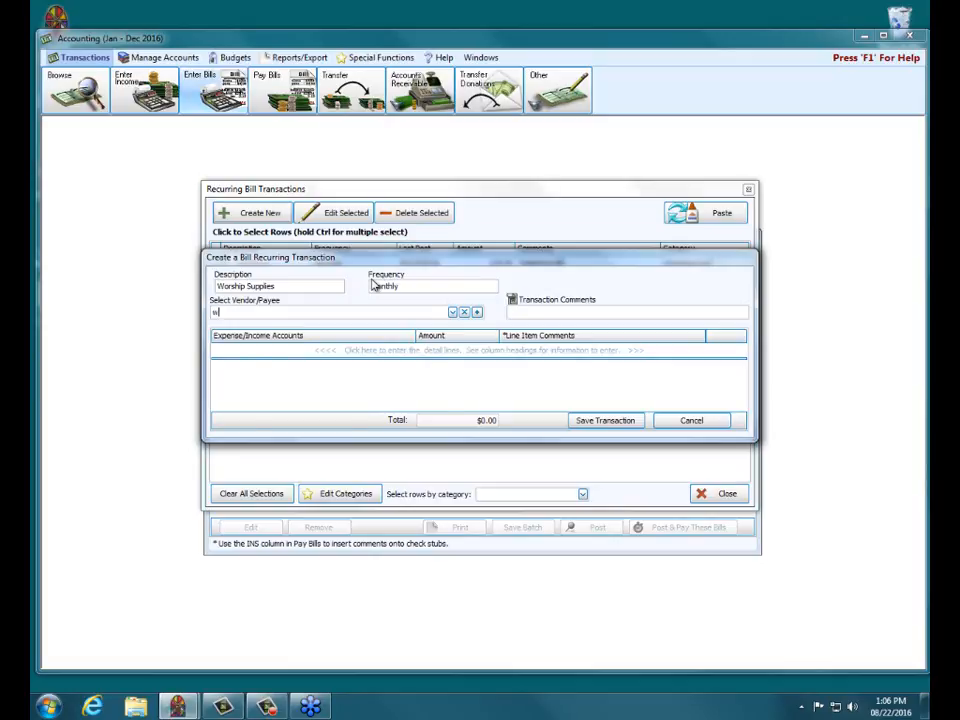
pyautogui.write('or')
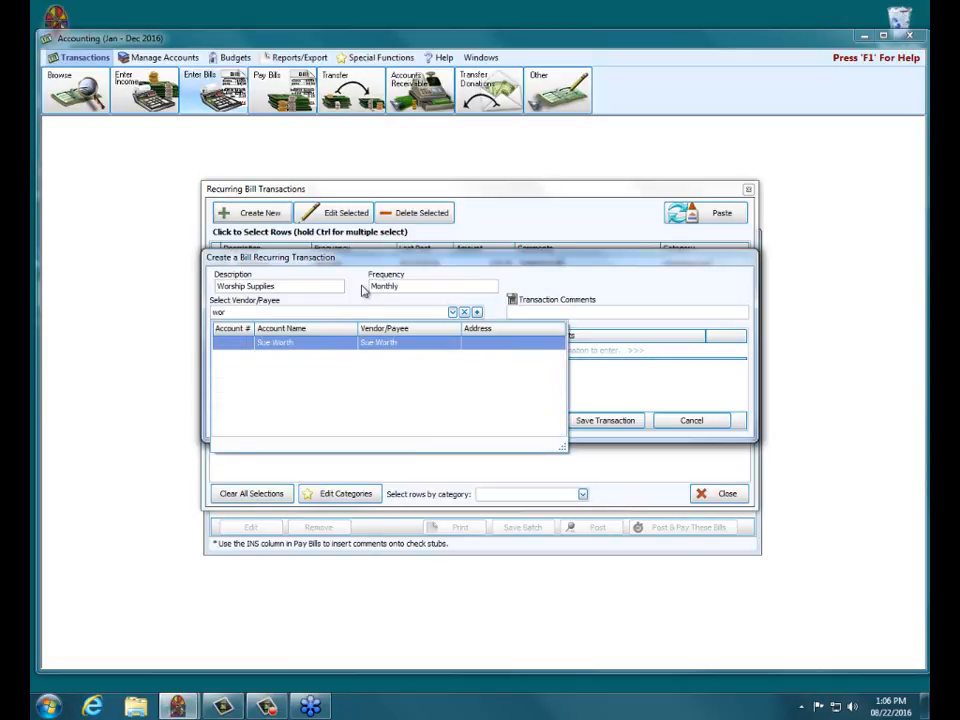
pyautogui.press('BackSpace')
pyautogui.press('BackSpace')
pyautogui.press('BackSpace')
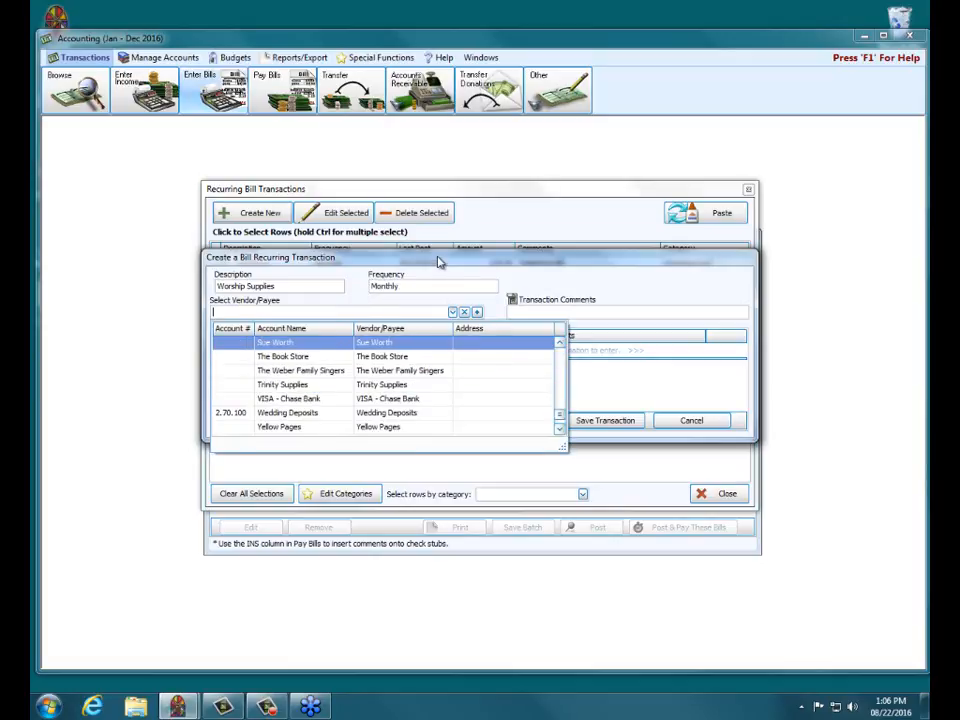
pyautogui.write('col')
pyautogui.press('BackSpace')
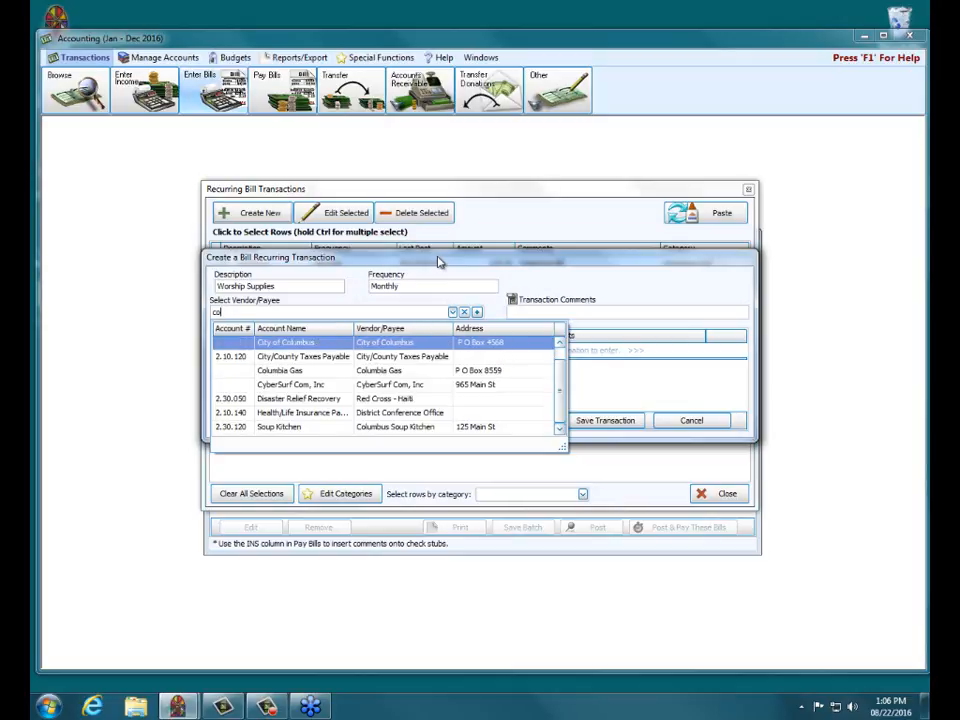
pyautogui.press('BackSpace')
pyautogui.press('BackSpace')
pyautogui.write('wor')
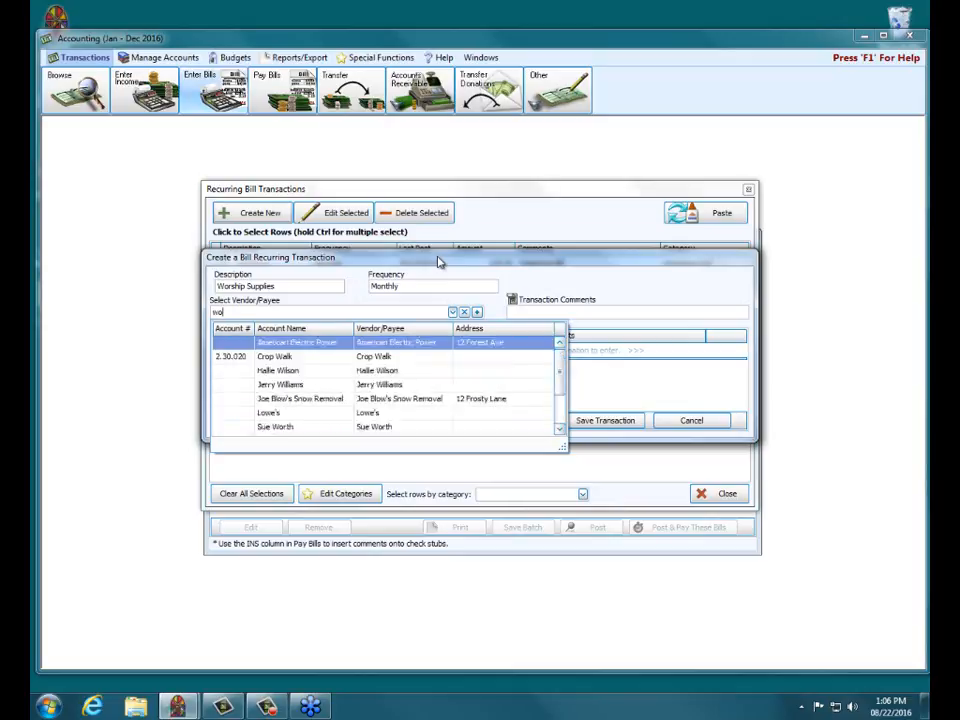
pyautogui.press('BackSpace')
pyautogui.press('BackSpace')
pyautogui.press('BackSpace')
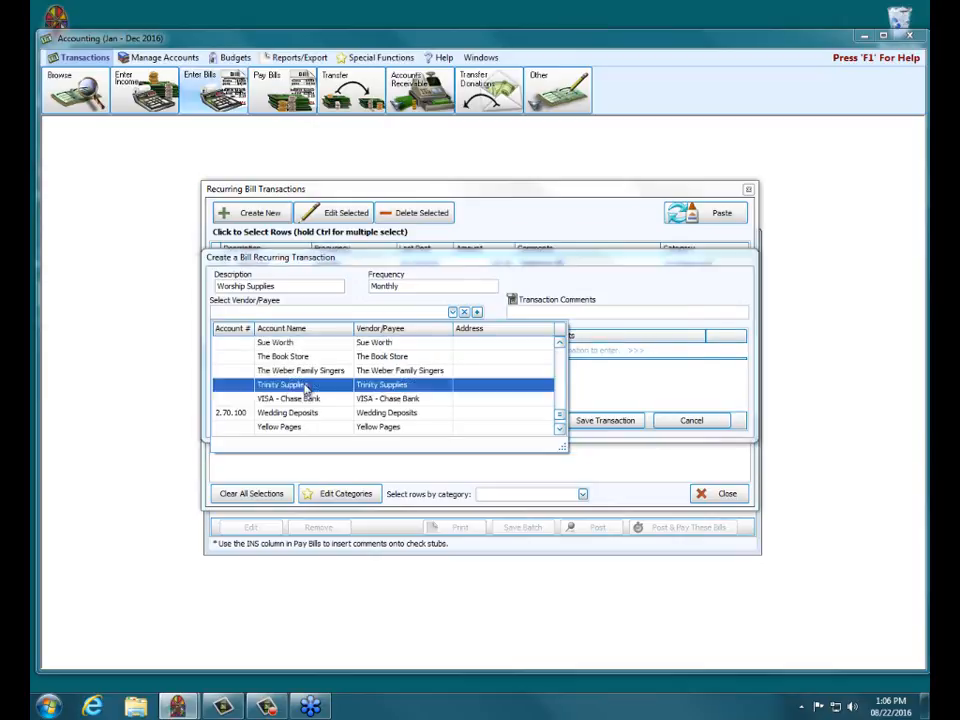
pyautogui.click(302, 385)
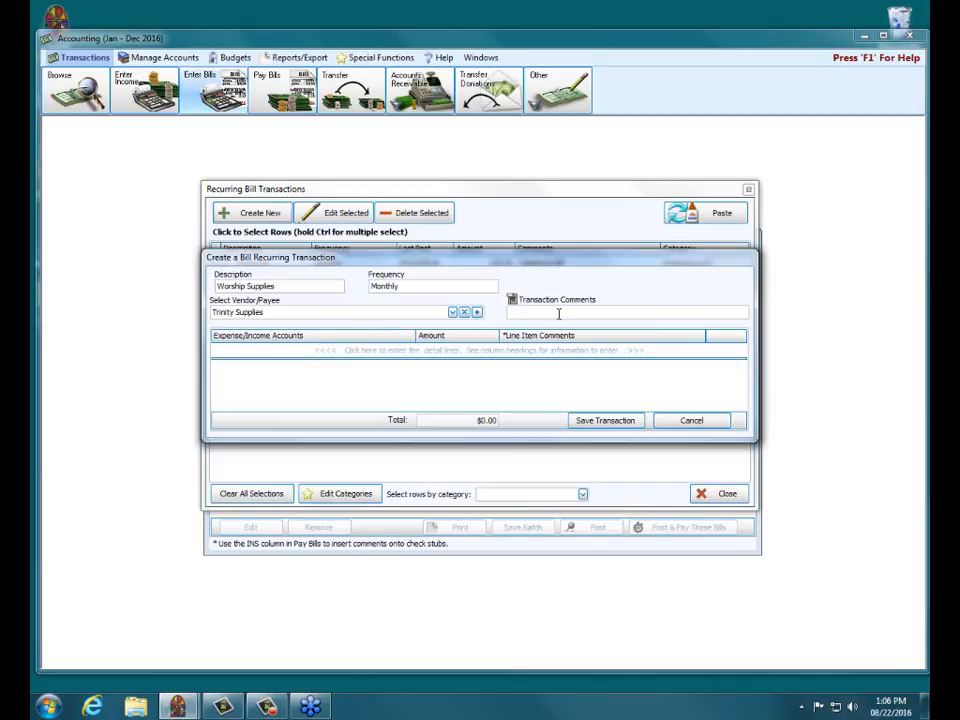
# Add a detail line to the recurring bill with the expense account 5.10.620 - Worship Supplies
pyautogui.press('Tab')
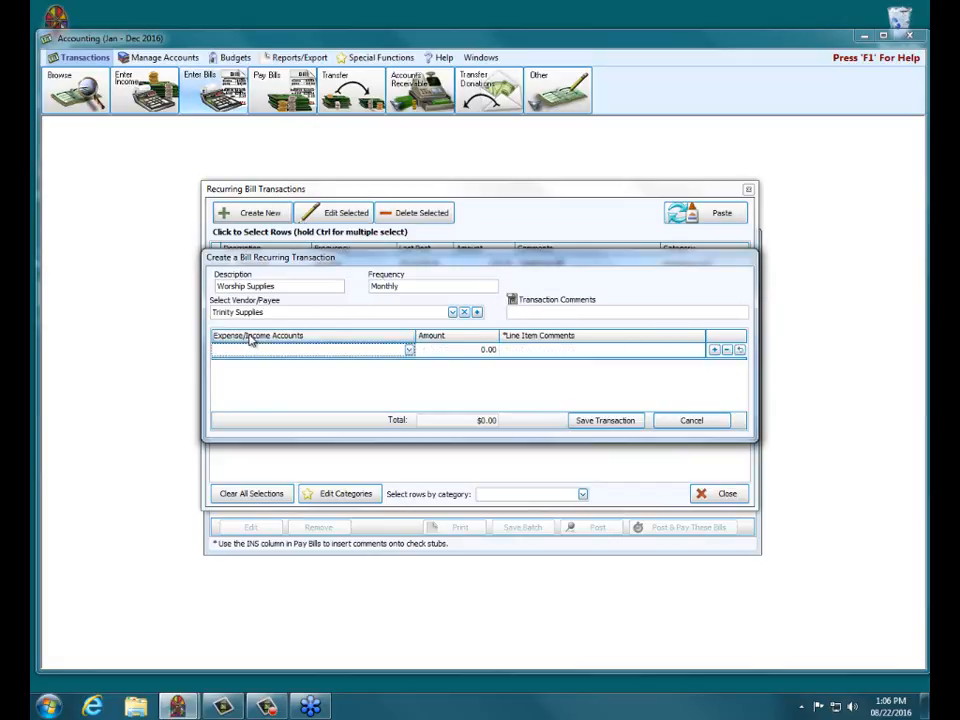
pyautogui.click(410, 350)
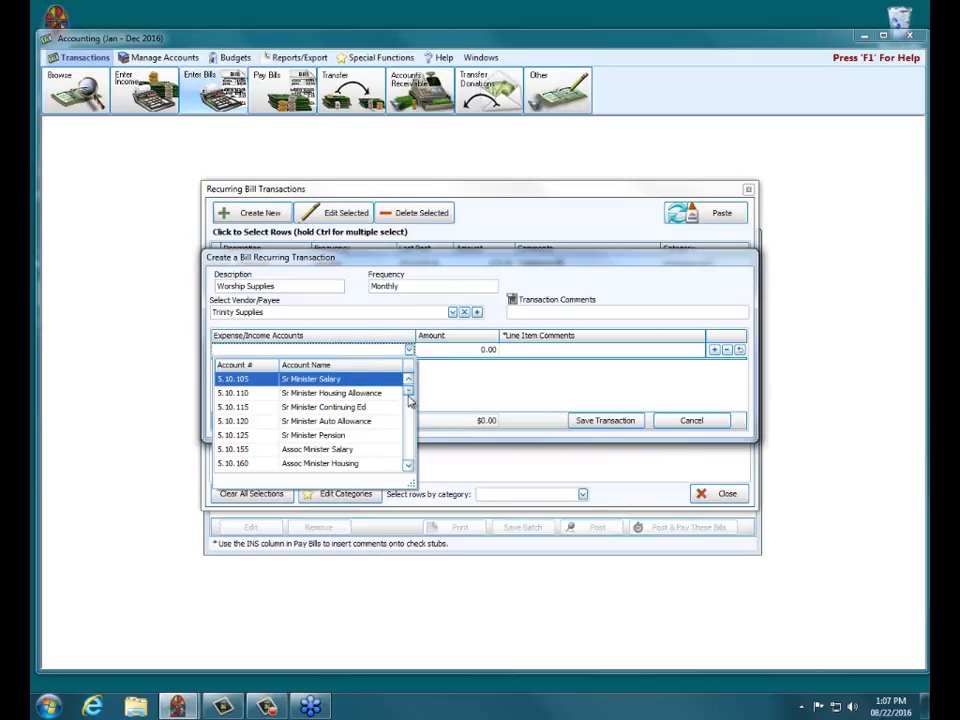
pyautogui.moveTo(409, 400)
pyautogui.mouseDown()
pyautogui.moveTo(415, 450)
pyautogui.moveTo(411, 385)
pyautogui.mouseUp()
pyautogui.click(340, 379)
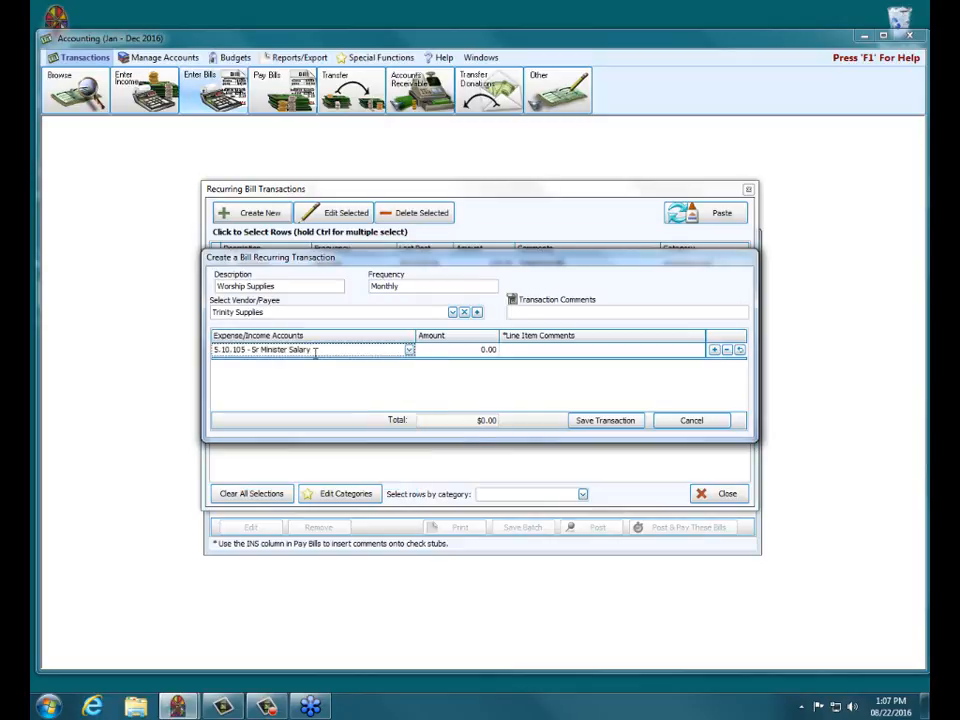
pyautogui.moveTo(320, 350); pyautogui.dragTo(32, 307)
pyautogui.write('wor')
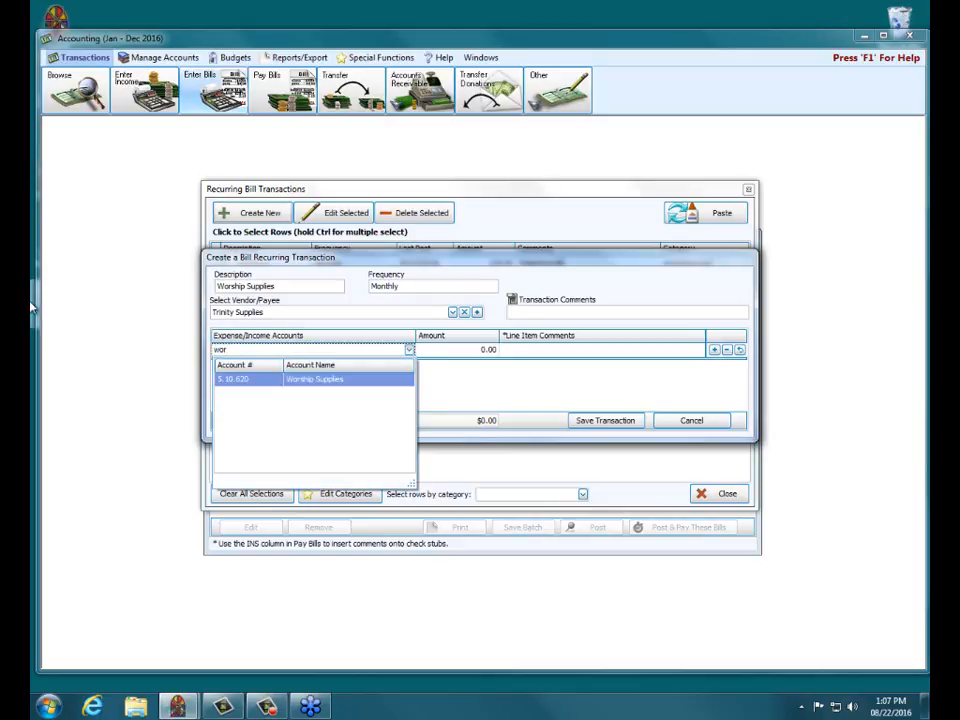
pyautogui.press('Tab')
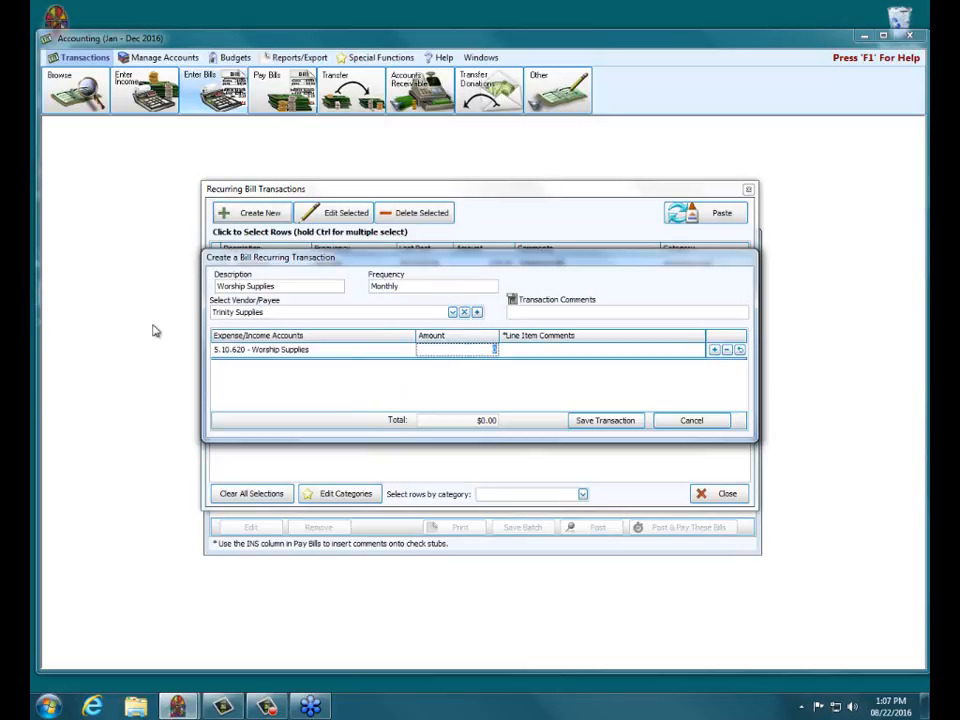
# Set the Worship Supplies line amount to 1.00, leave its comment empty, and save the recurring transaction
pyautogui.click(603, 422)
pyautogui.write('1.0')
pyautogui.click(578, 358)
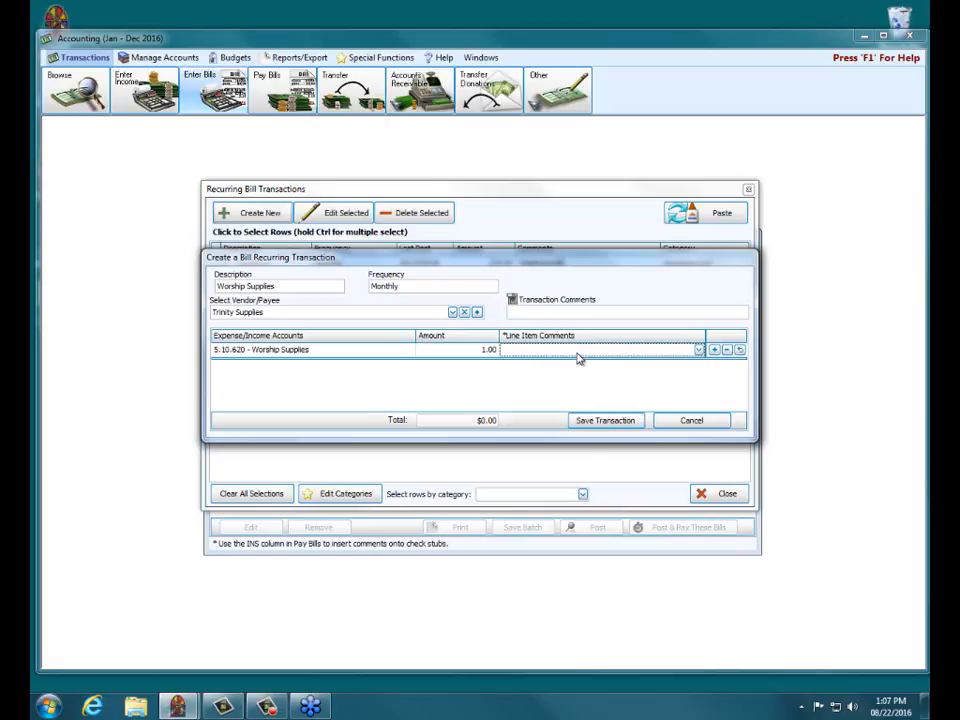
pyautogui.click(584, 420)
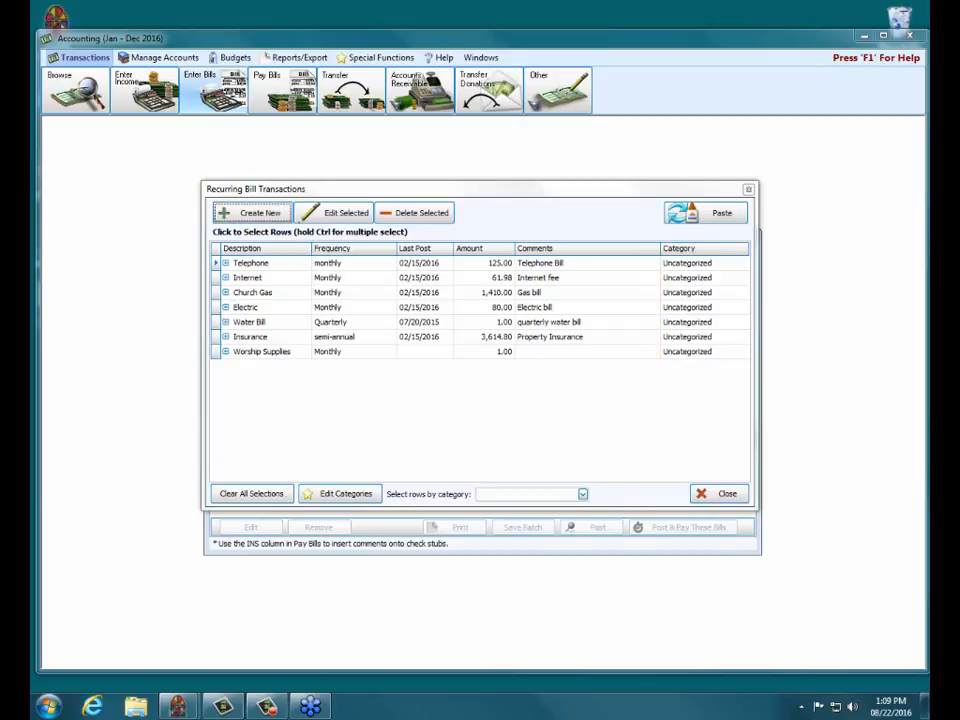
# Add two recurring transaction categories named Utilities and Worship
pyautogui.click(705, 263)
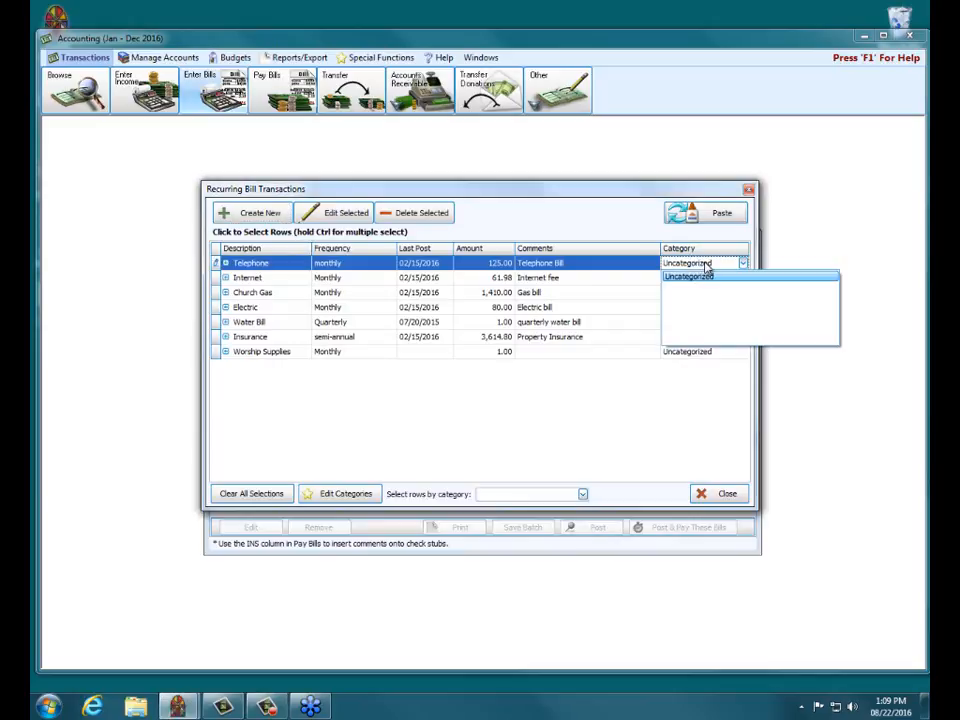
pyautogui.click(589, 189)
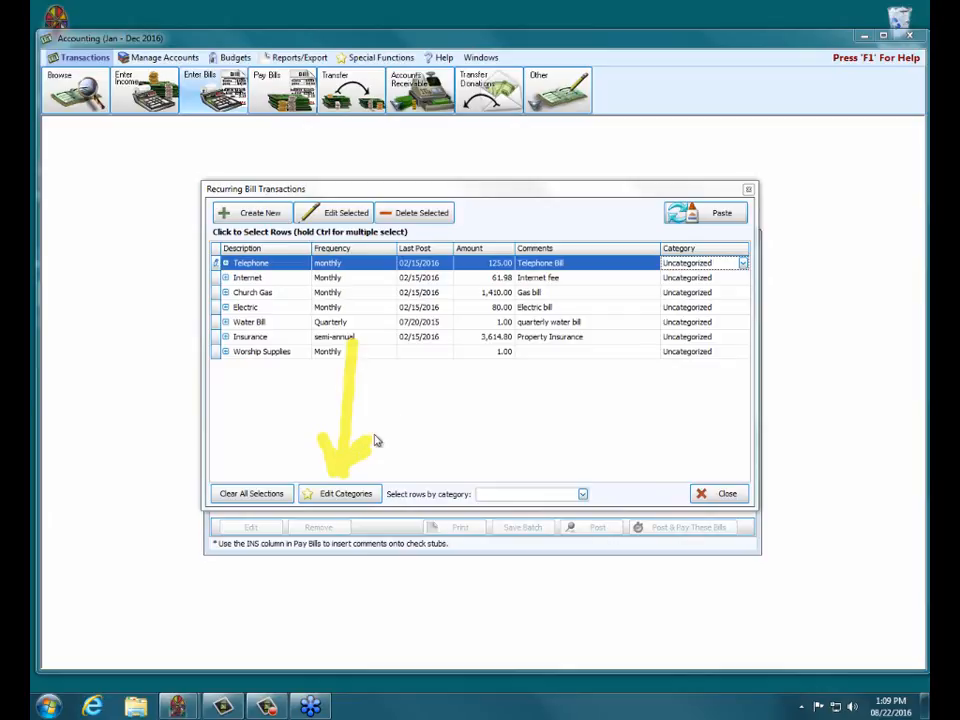
pyautogui.click(349, 493)
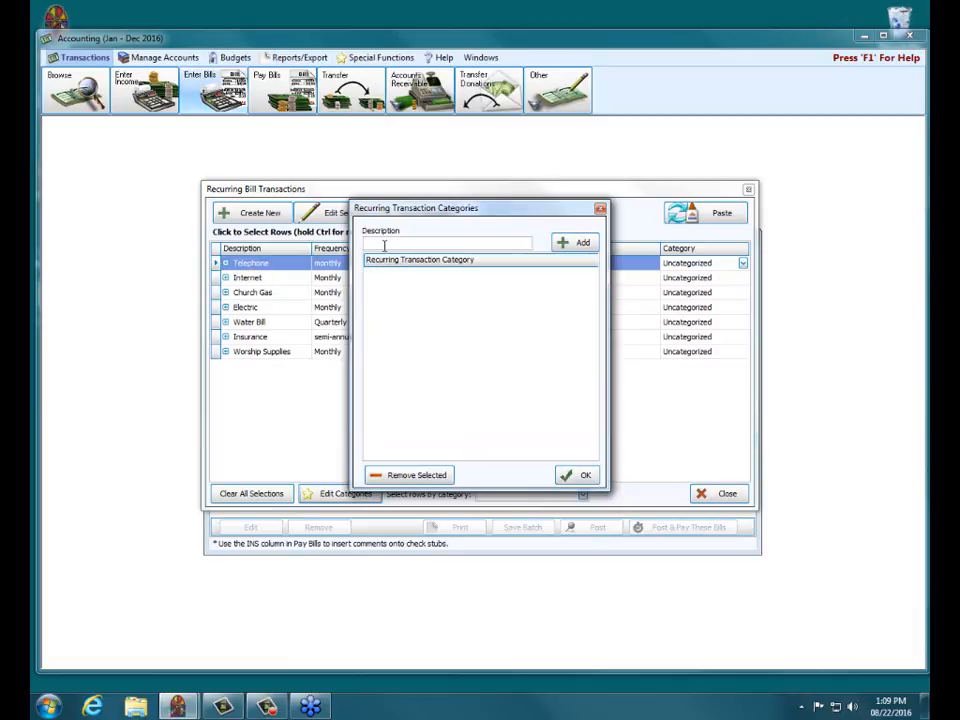
pyautogui.write('Utilities')
pyautogui.click(578, 244)
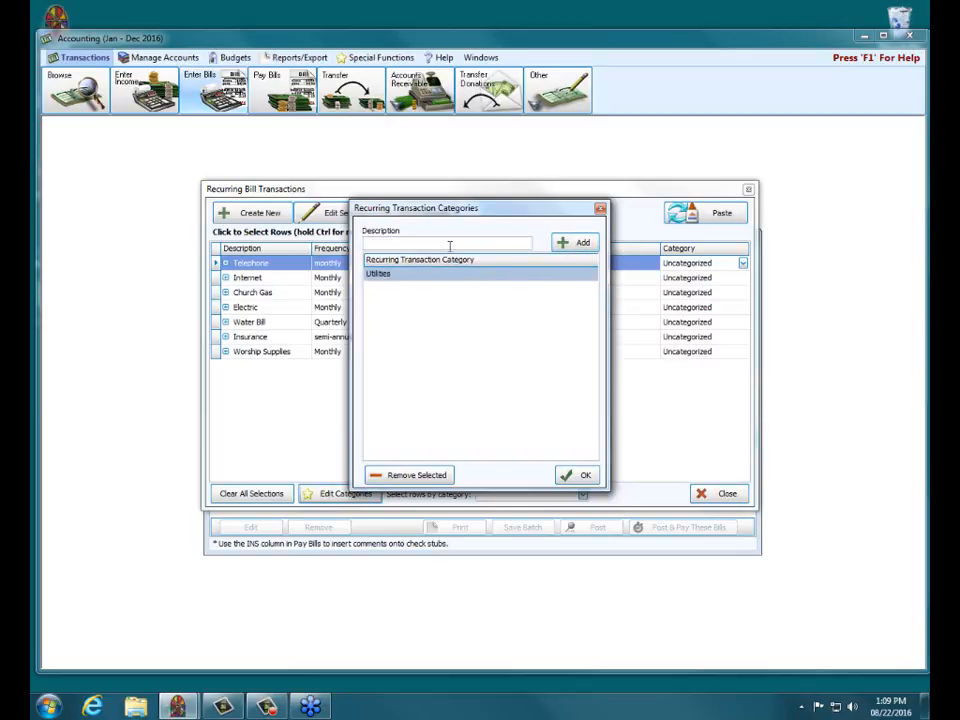
pyautogui.click(450, 244)
pyautogui.write('Worship')
pyautogui.click(576, 242)
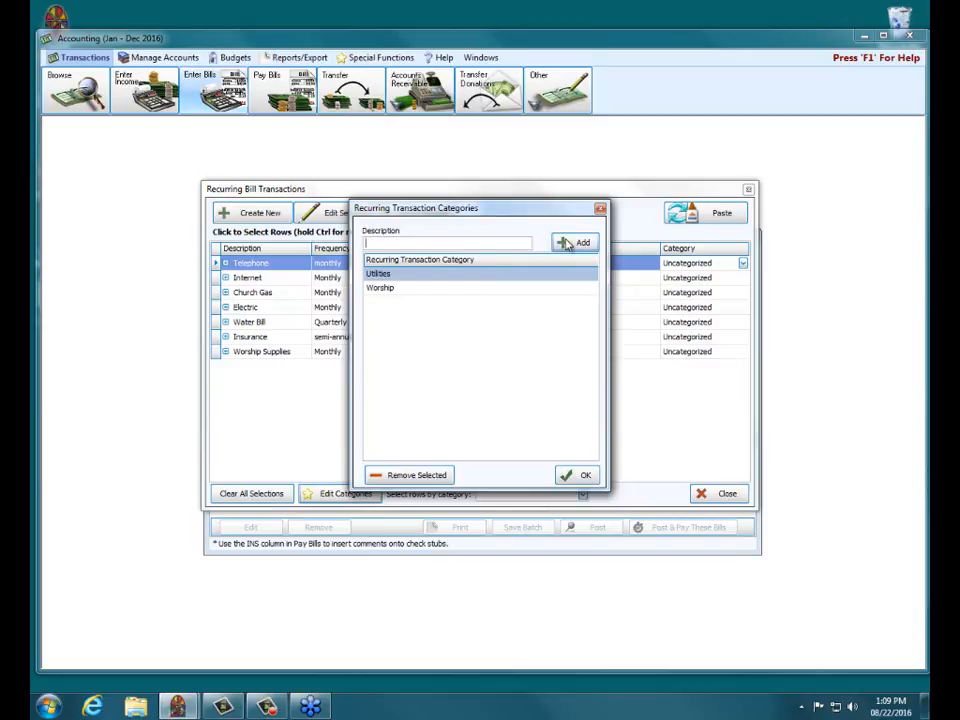
pyautogui.click(581, 476)
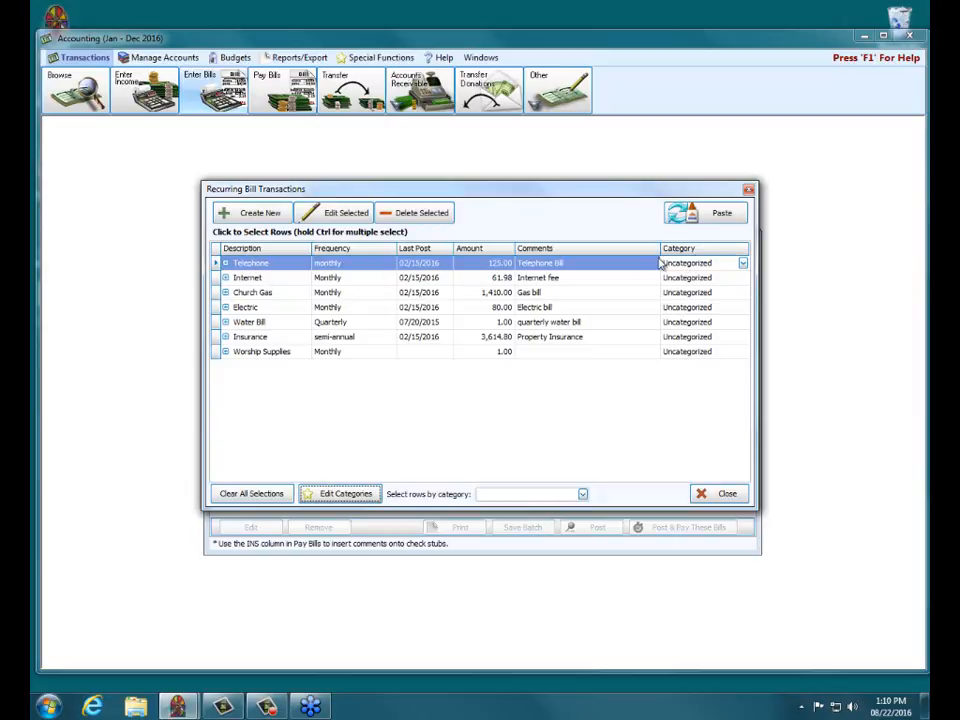
# Assign the Utilities category to the Telephone, Church Gas, Electric and Water Bill recurring transactions
pyautogui.click(743, 263)
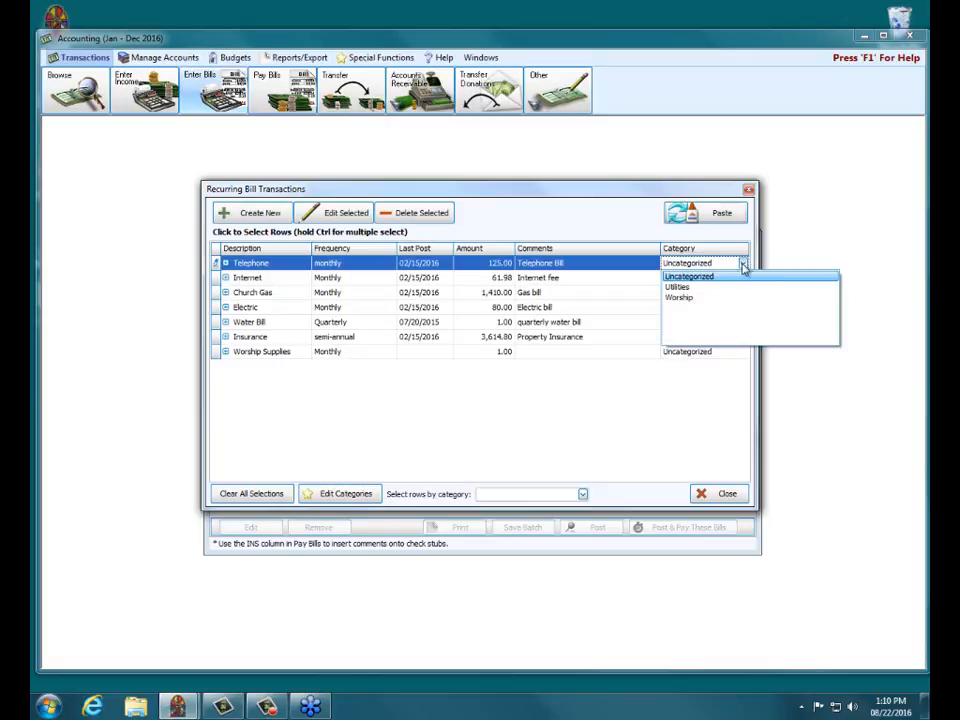
pyautogui.click(689, 289)
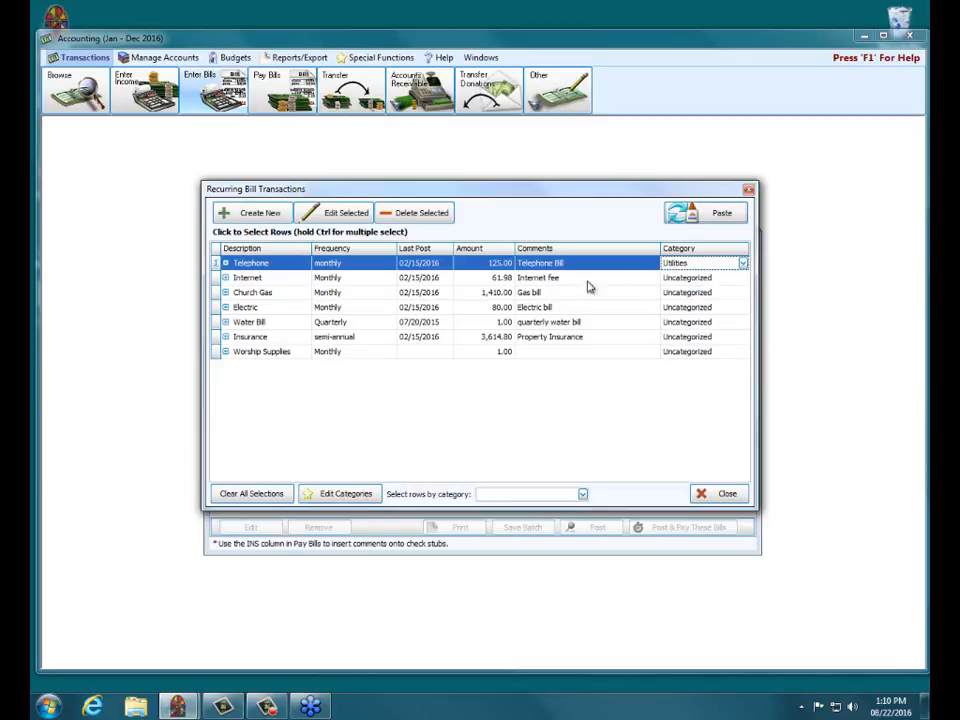
pyautogui.click(741, 292)
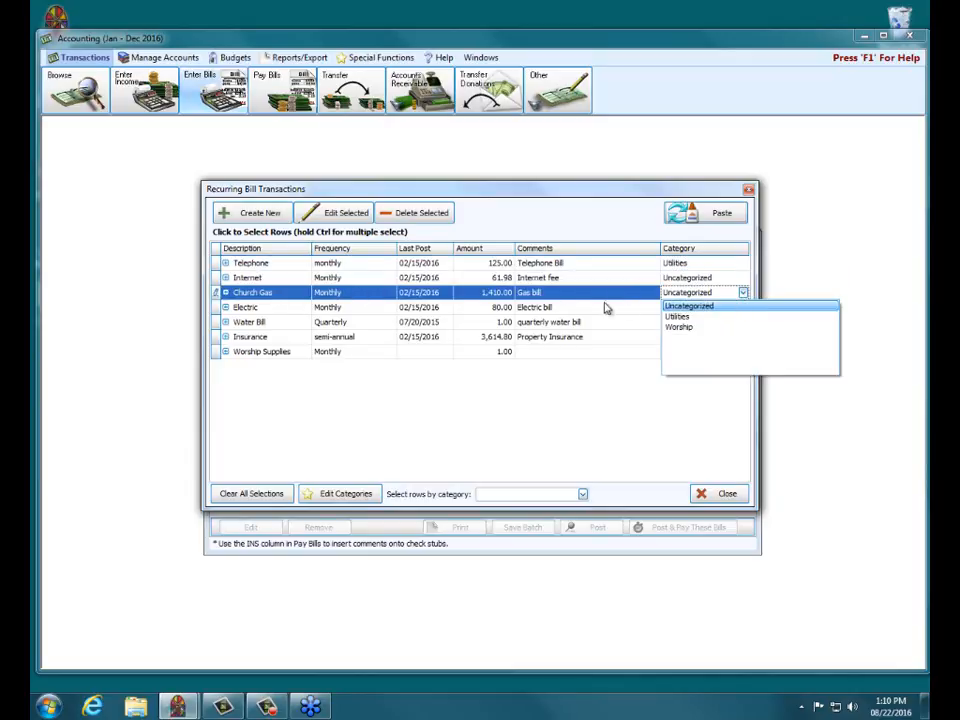
pyautogui.click(676, 316)
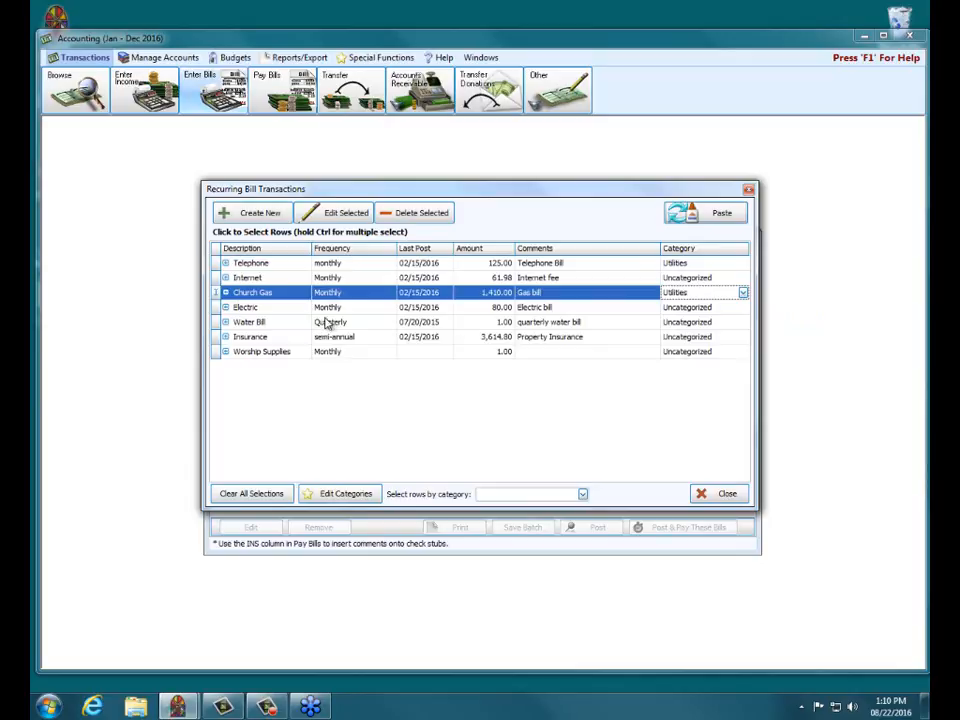
pyautogui.click(742, 308)
pyautogui.click(682, 331)
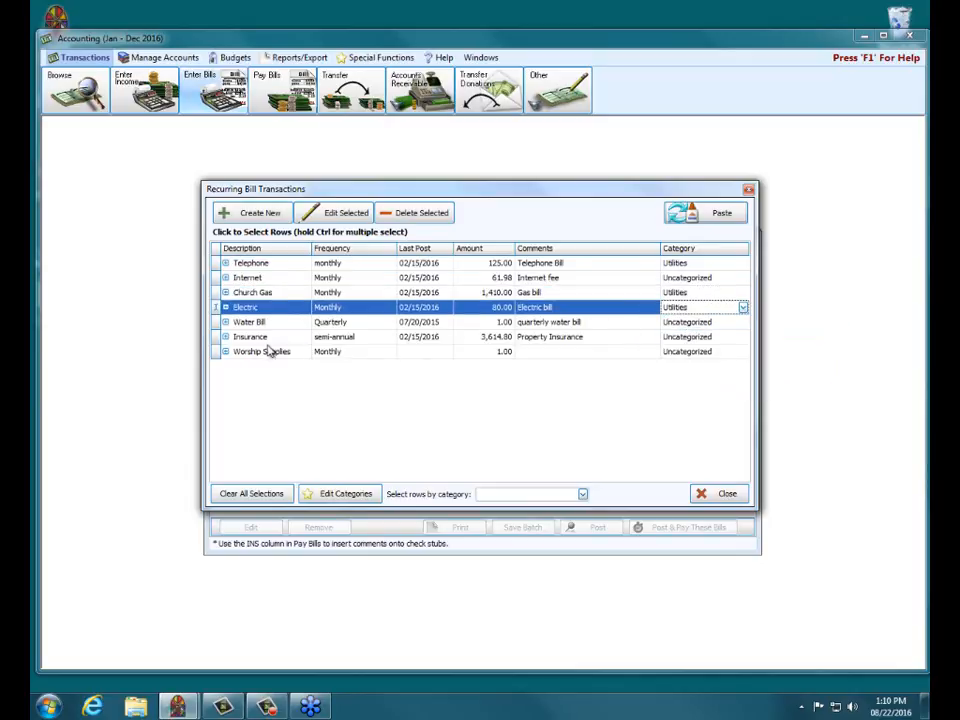
pyautogui.click(741, 322)
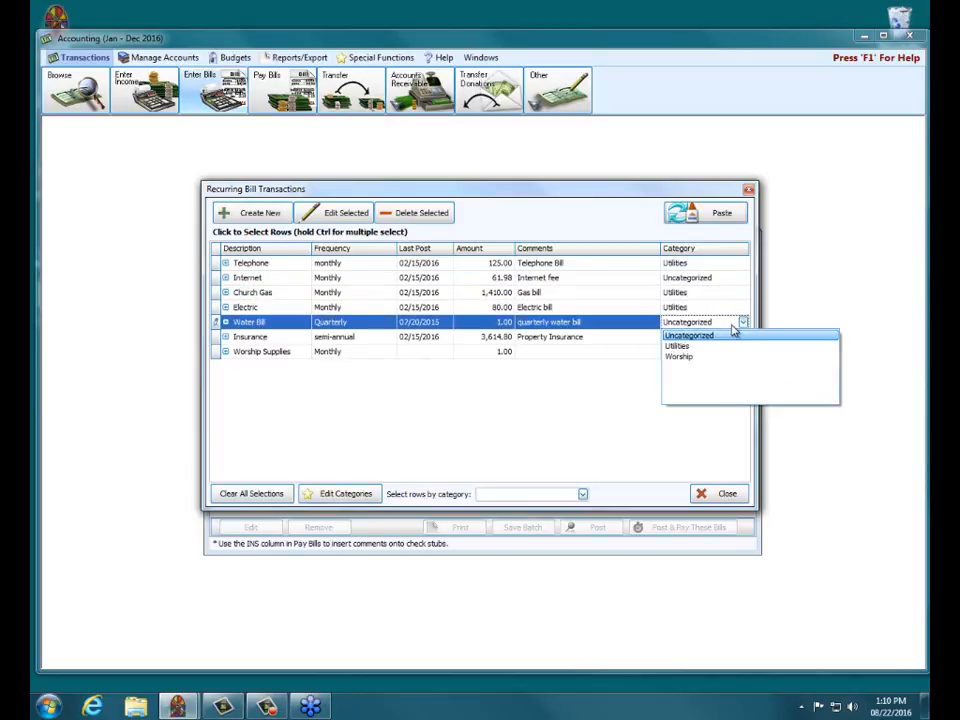
pyautogui.click(696, 346)
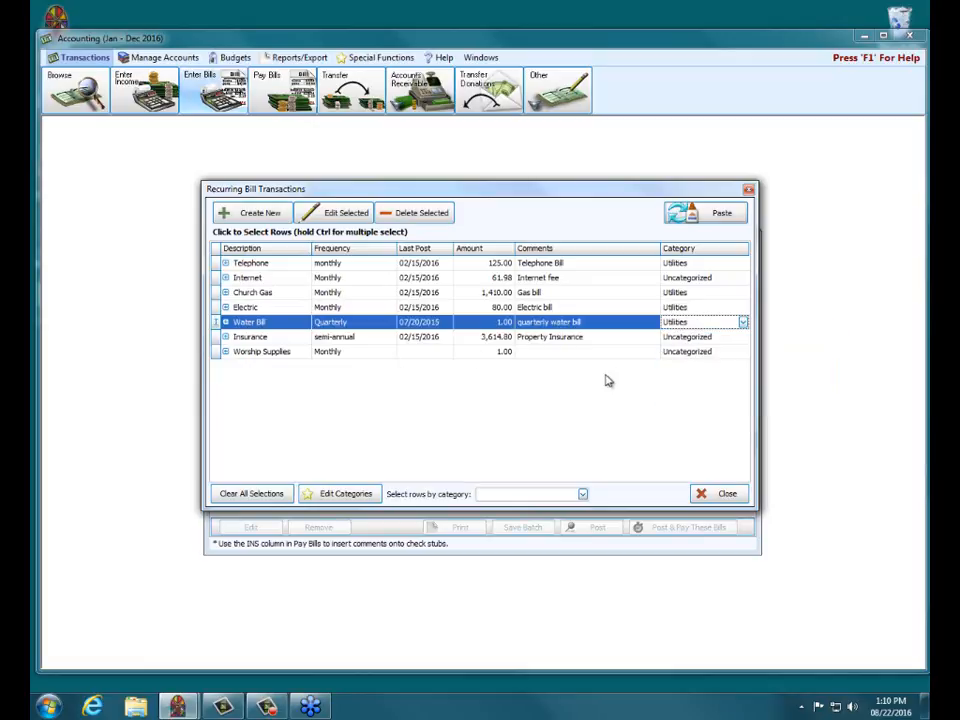
# Assign the Worship category to the Worship Supplies recurring transaction and close the recurring bill list
pyautogui.click(742, 351)
pyautogui.click(686, 387)
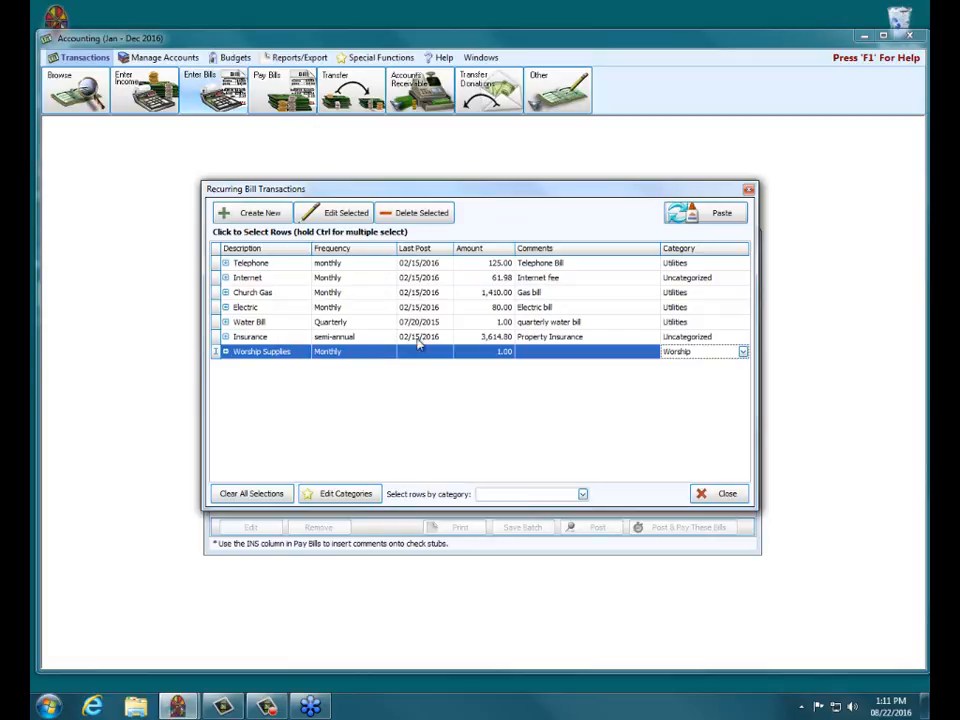
pyautogui.click(724, 493)
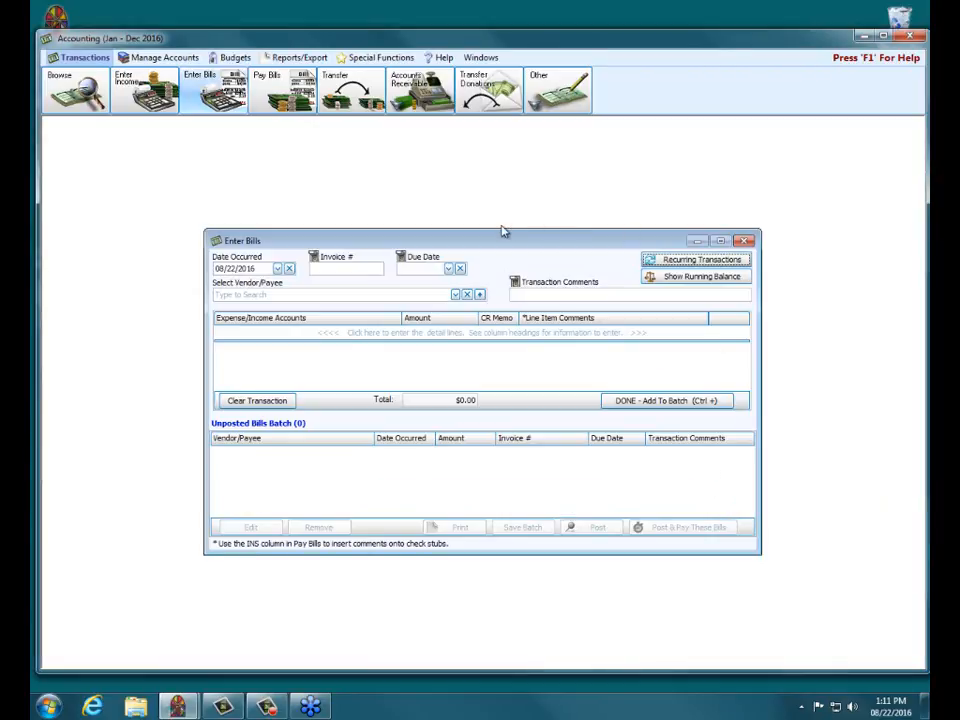
# Reopen the recurring bill list and paste only the Internet transaction into the unposted bills batch
pyautogui.click(700, 260)
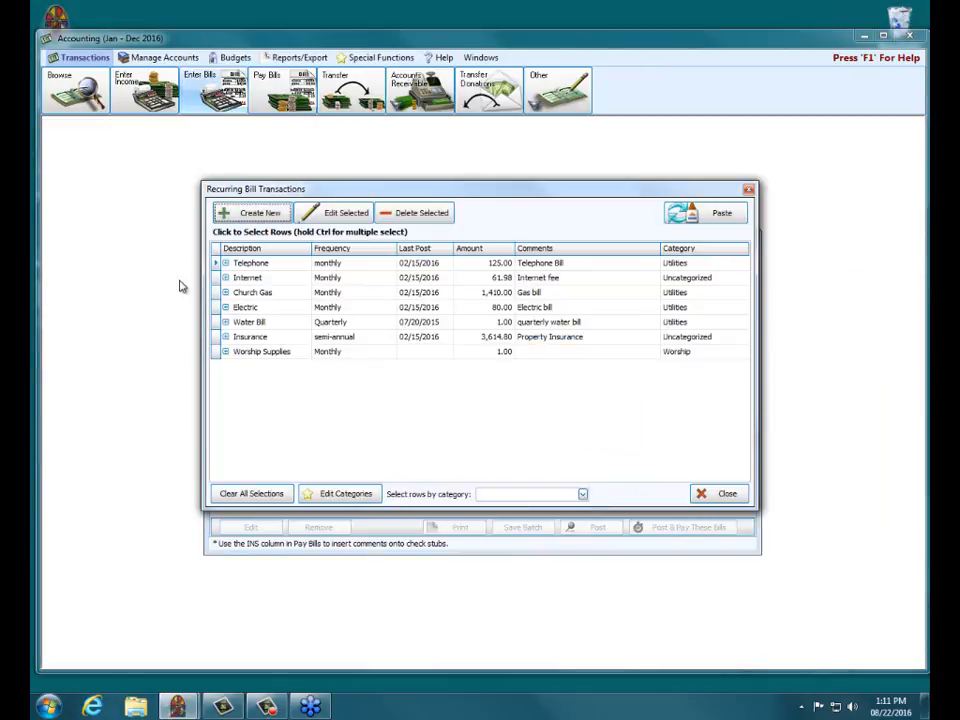
pyautogui.click(218, 279)
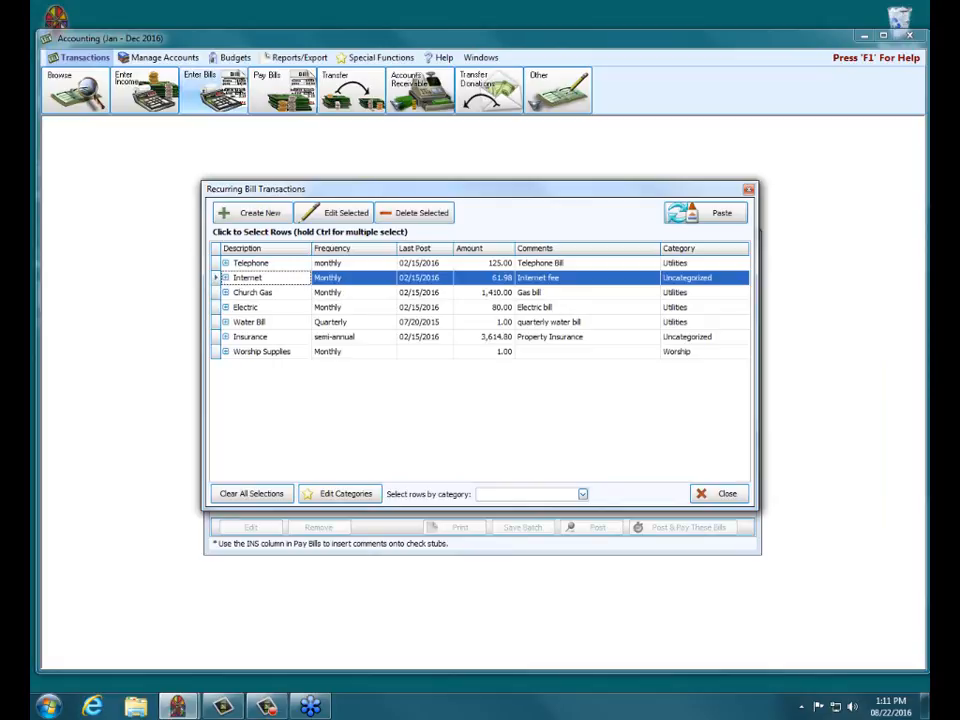
pyautogui.click(338, 213)
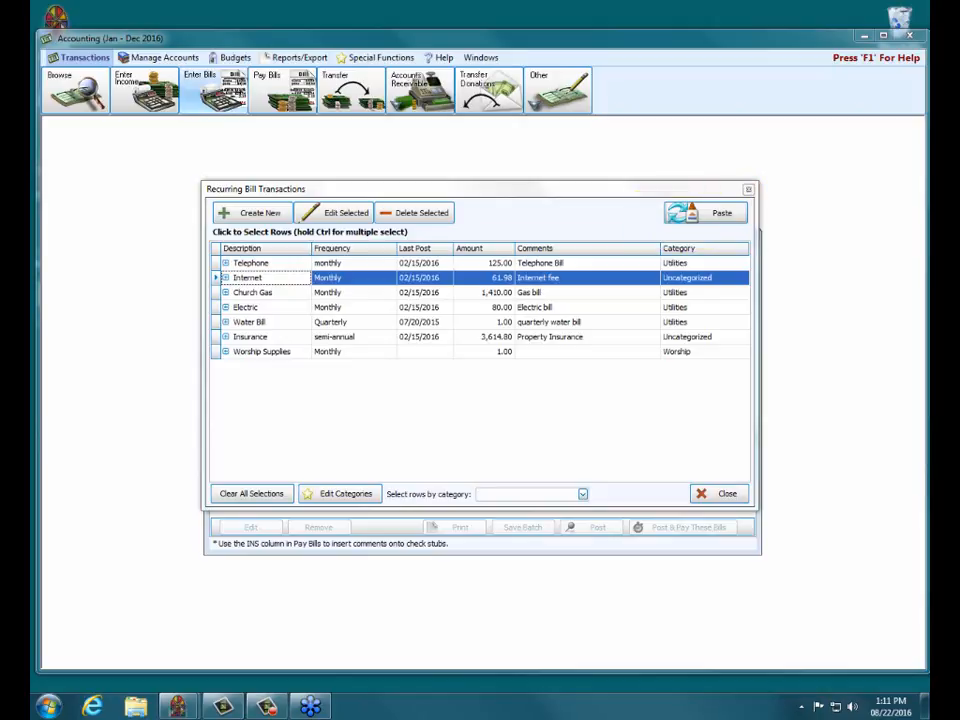
pyautogui.click(718, 221)
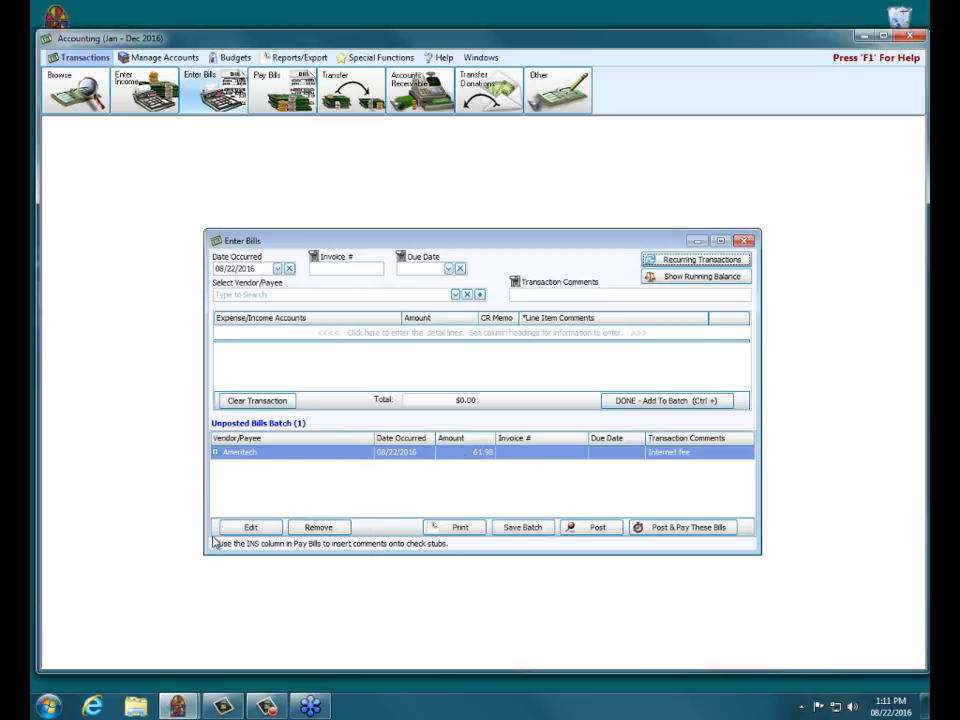
# Edit the batched Internet fee bill, setting its date to 08/17/2016 and its amount to 56.34, and return it to the batch
pyautogui.doubleClick(328, 453)
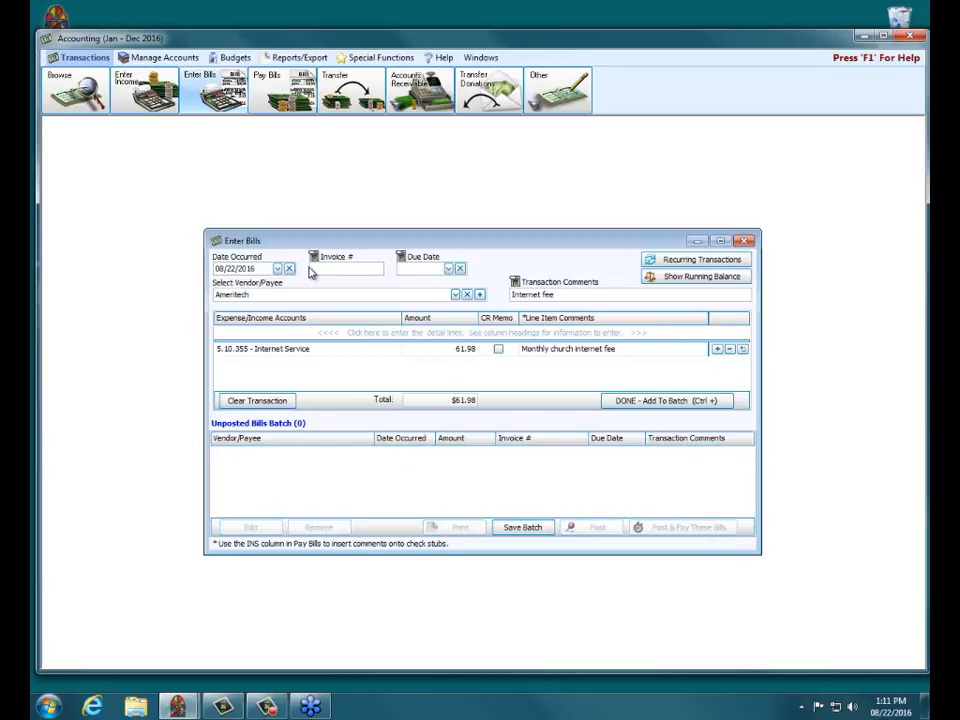
pyautogui.click(277, 268)
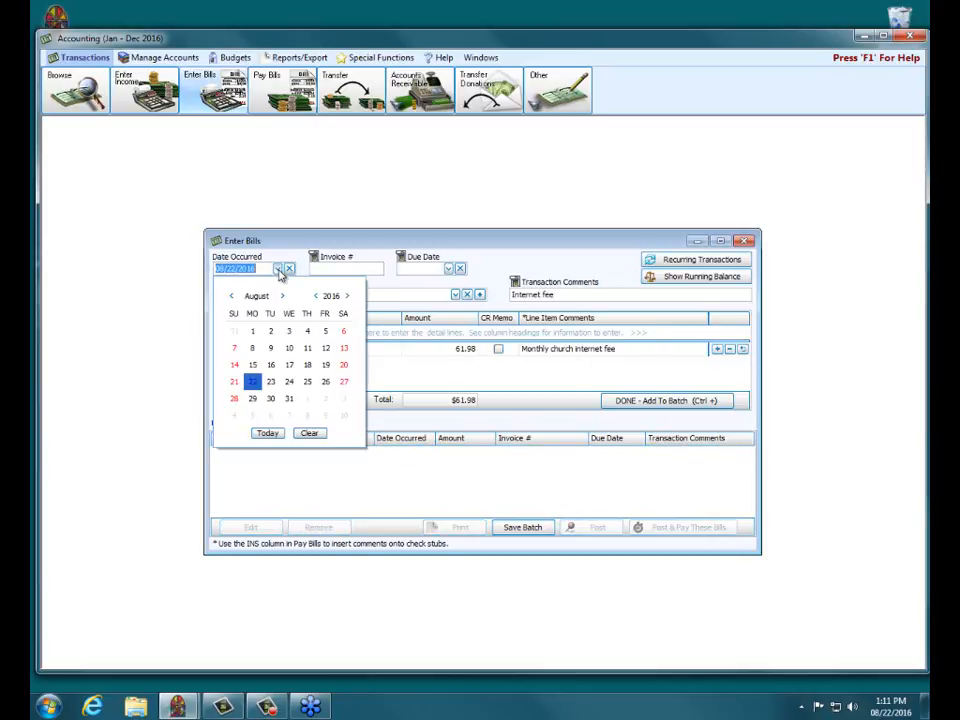
pyautogui.click(289, 366)
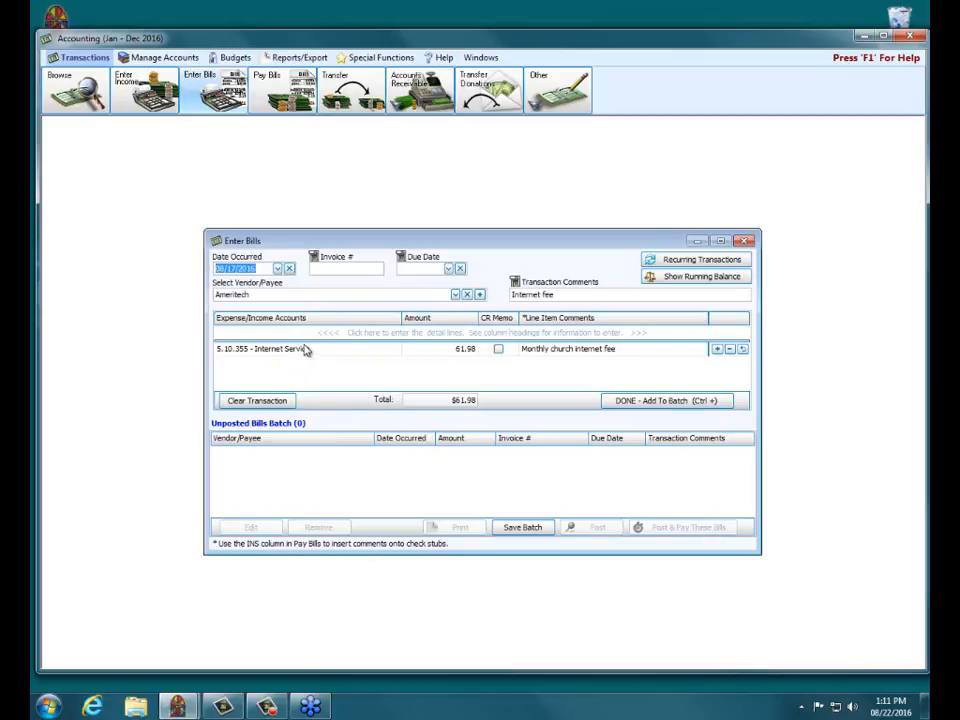
pyautogui.click(447, 349)
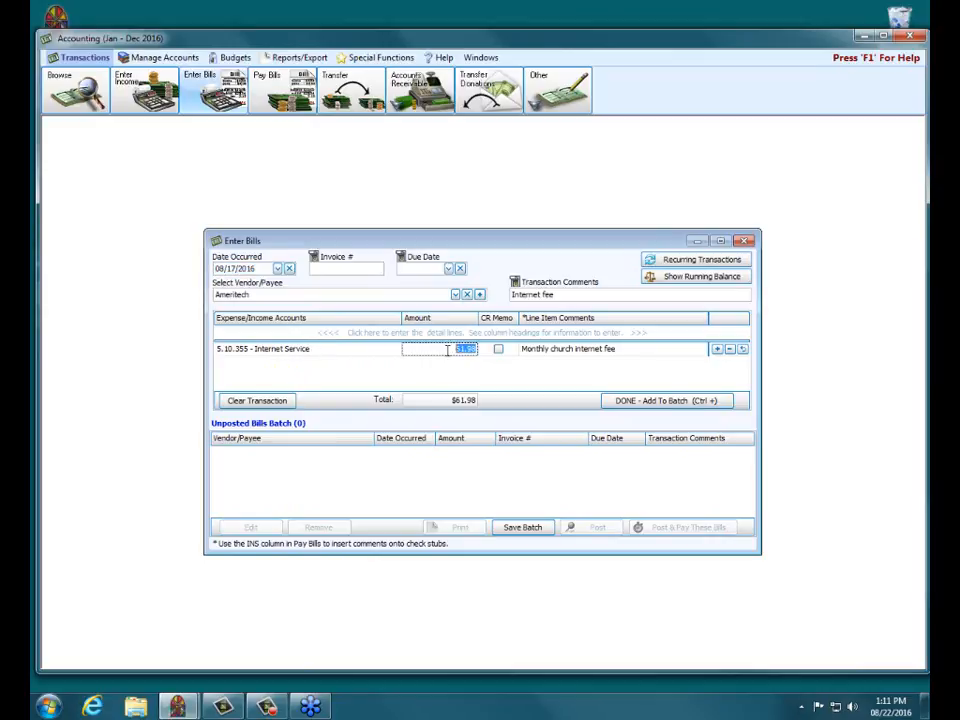
pyautogui.write('56.34')
pyautogui.click(658, 402)
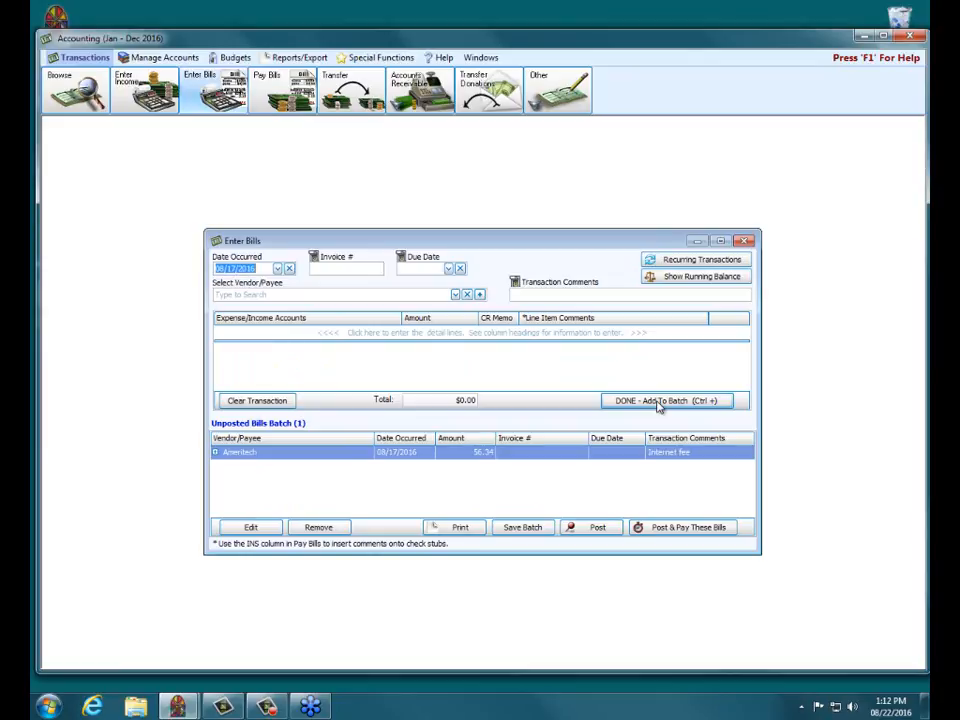
# Open the recurring bill list, select the Church Gas, Electric and Water Bill rows together, and reduce the selection to Church Gas
pyautogui.click(652, 262)
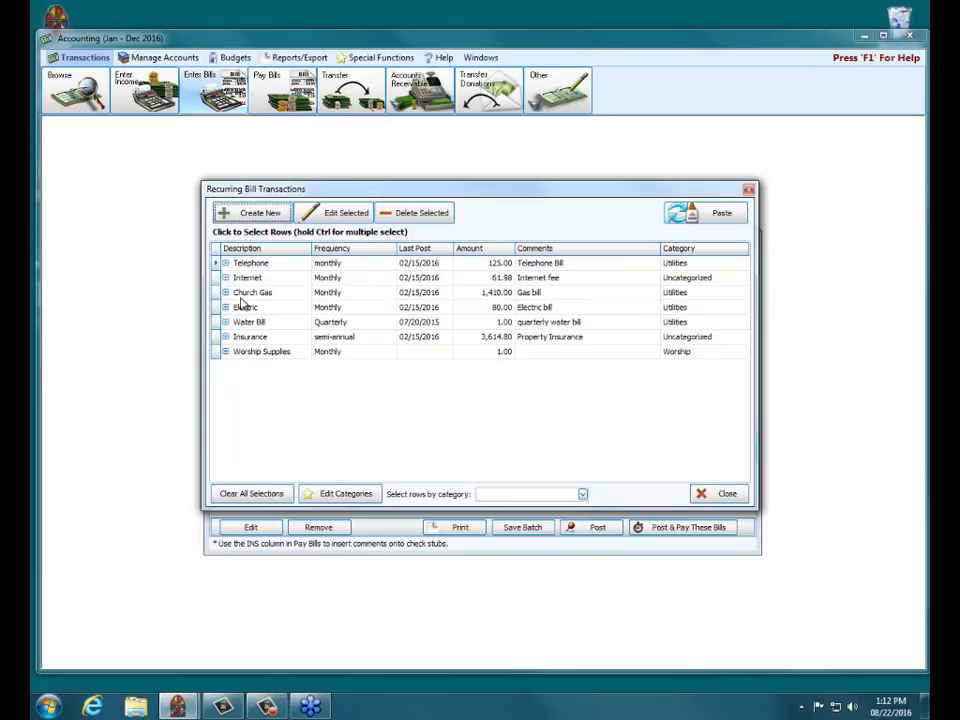
pyautogui.click(215, 294)
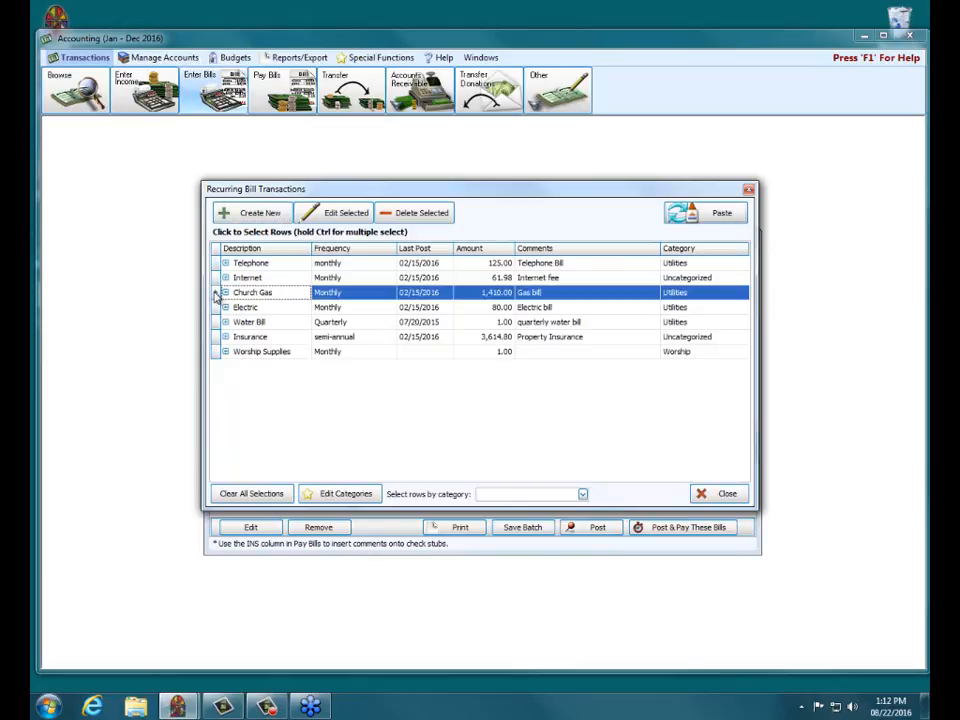
pyautogui.click(215, 308)
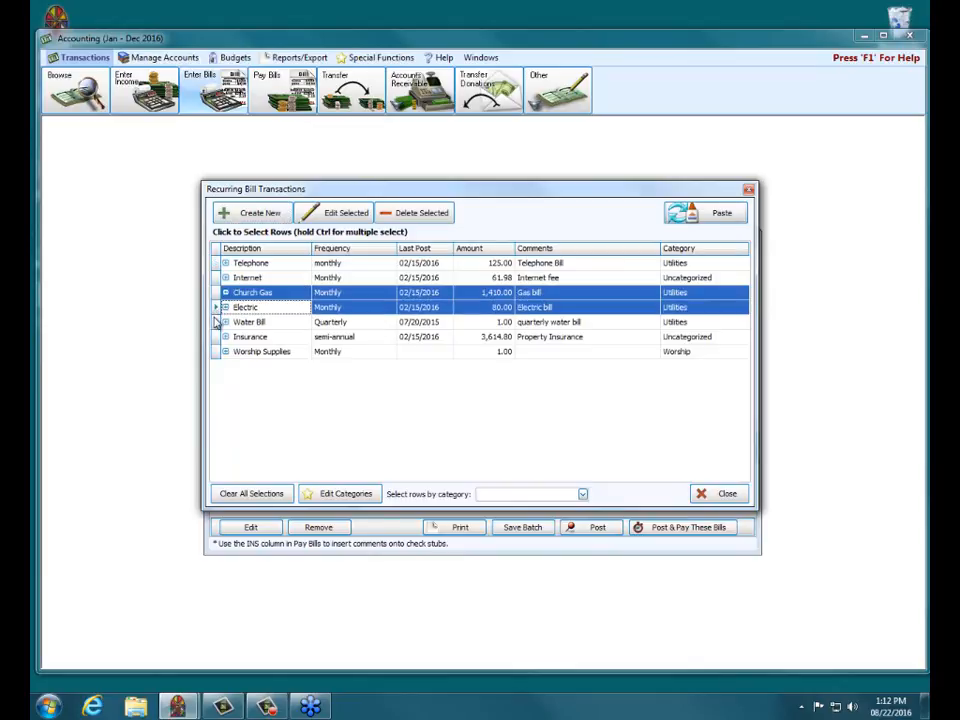
pyautogui.click(215, 323)
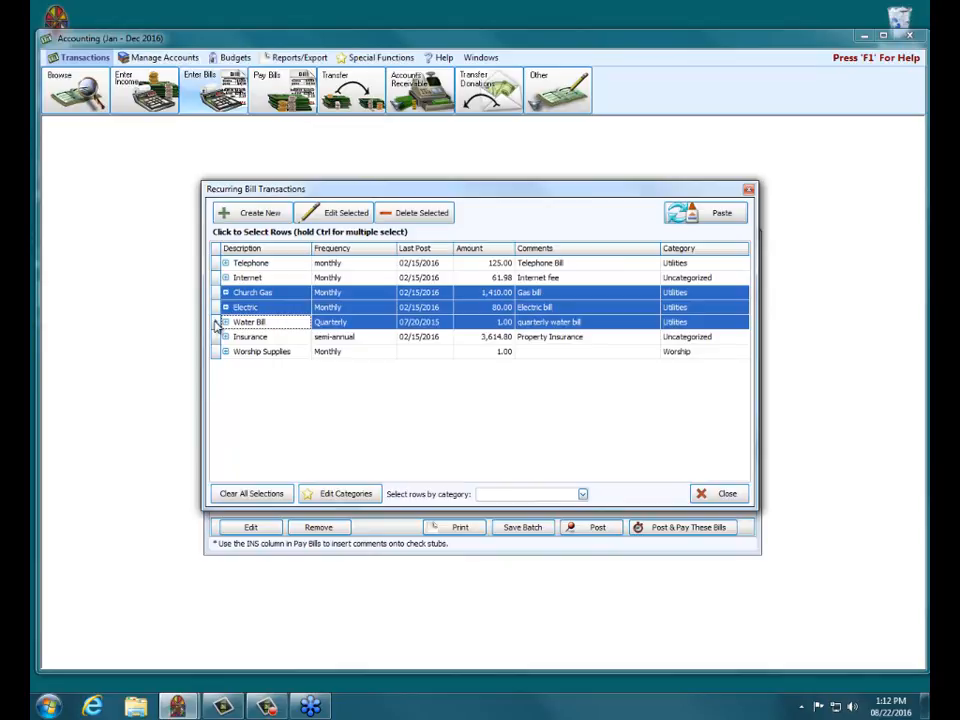
pyautogui.click(215, 323)
pyautogui.click(215, 308)
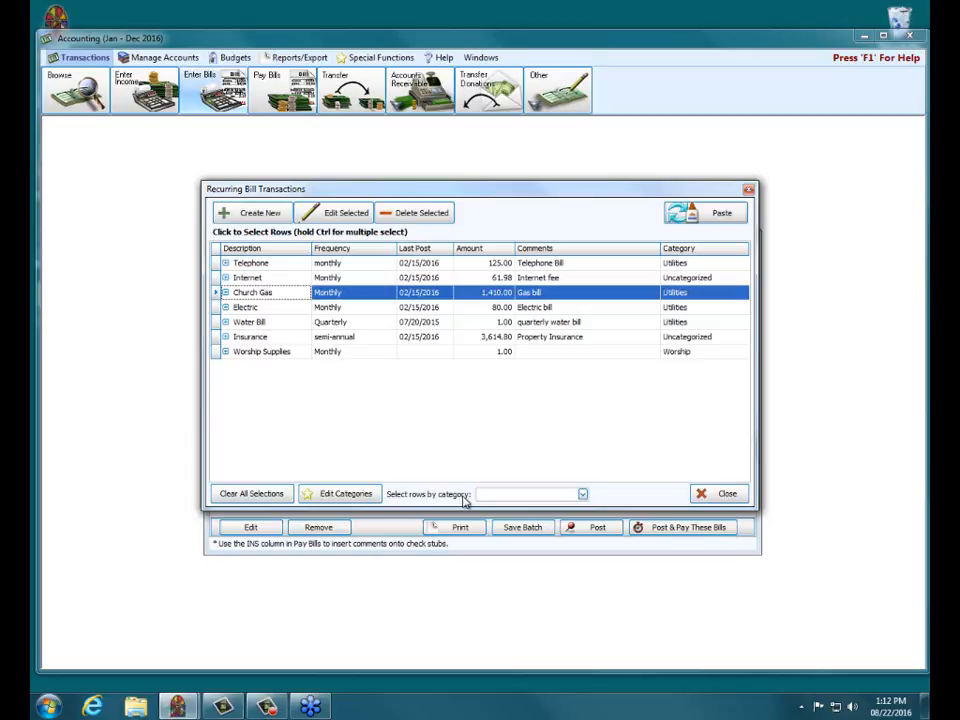
# Select all recurring bills in the Utilities category and paste them into the unposted bills batch
pyautogui.click(582, 494)
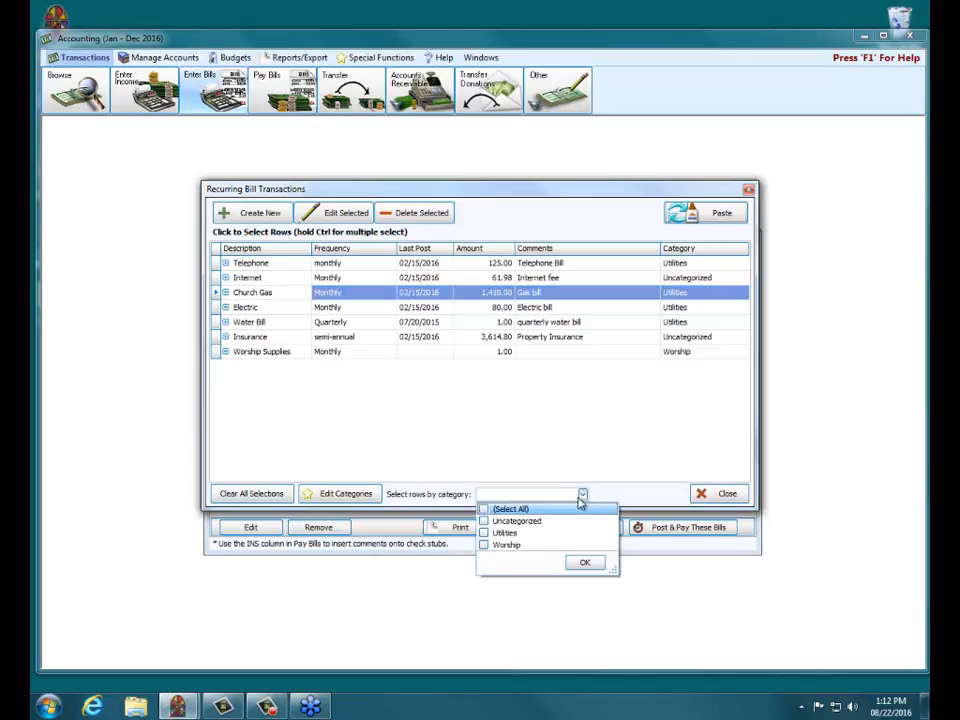
pyautogui.click(484, 537)
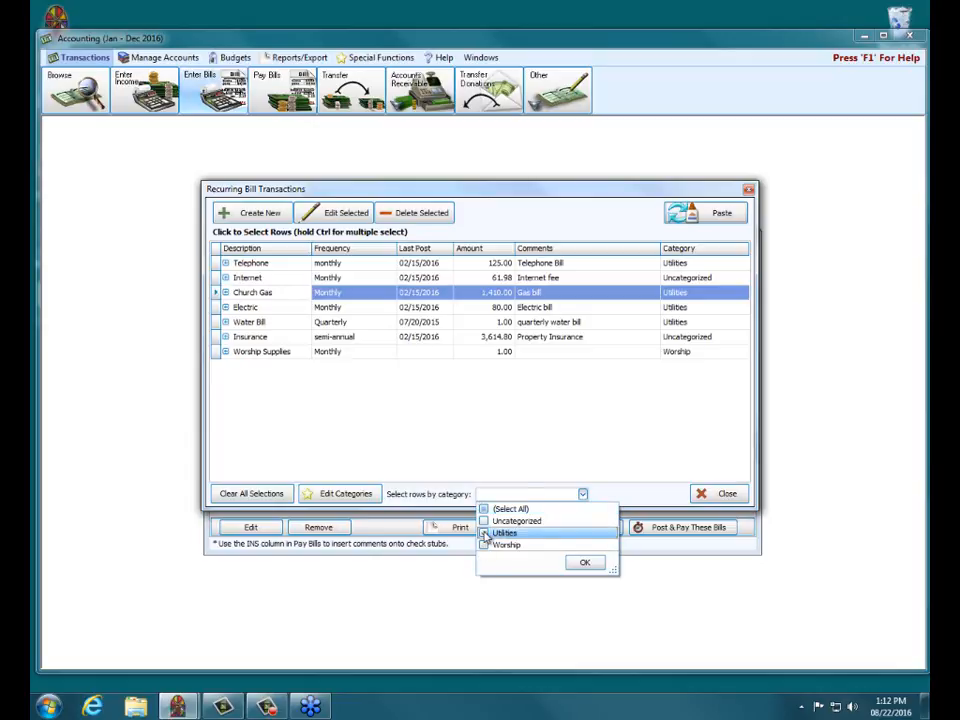
pyautogui.click(580, 563)
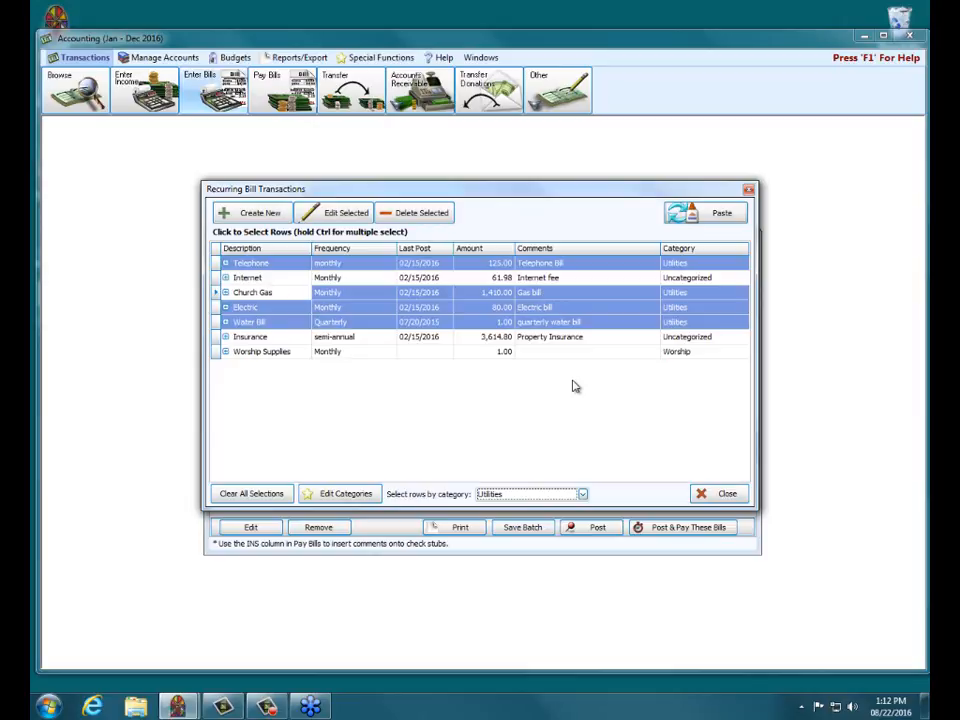
pyautogui.click(687, 218)
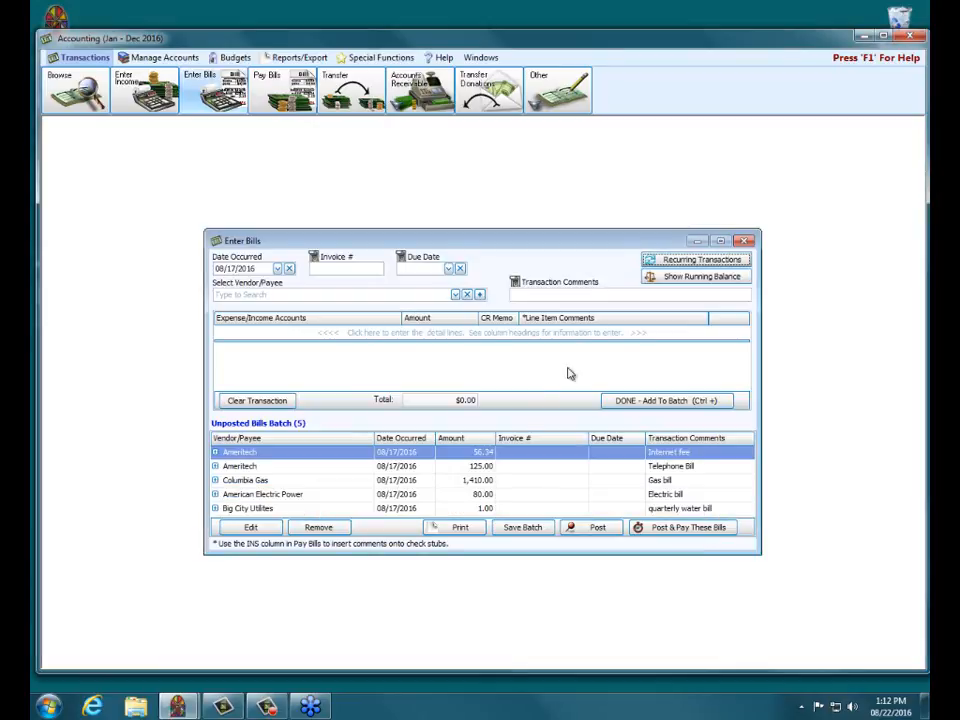
# Set the amount of the batched Big City Utilites water bill to 741.25 and return it to the batch
pyautogui.doubleClick(443, 508)
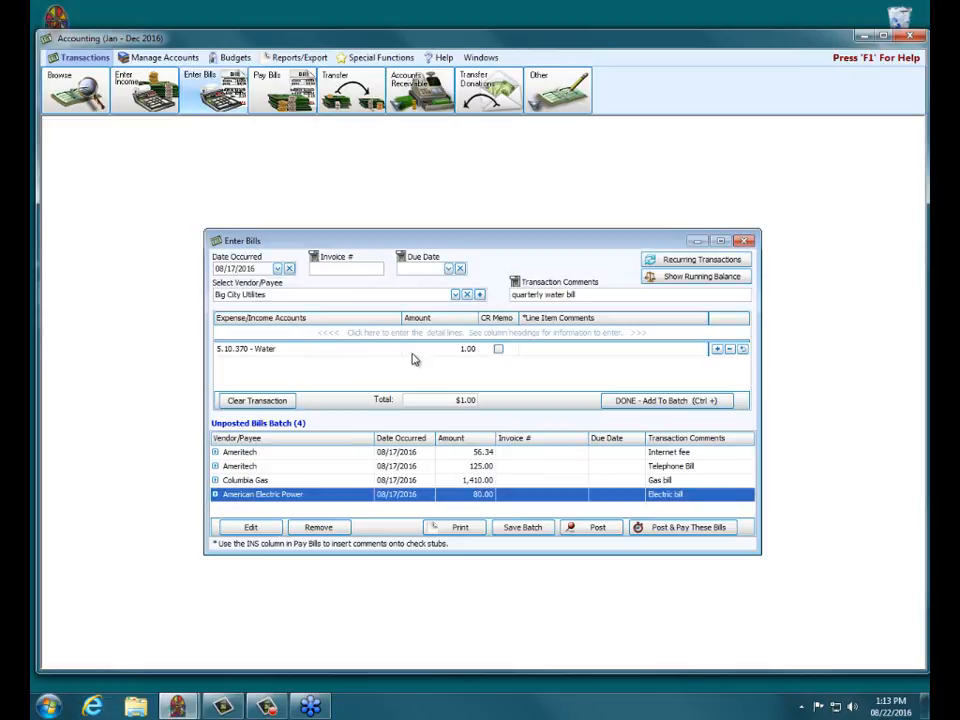
pyautogui.click(468, 355)
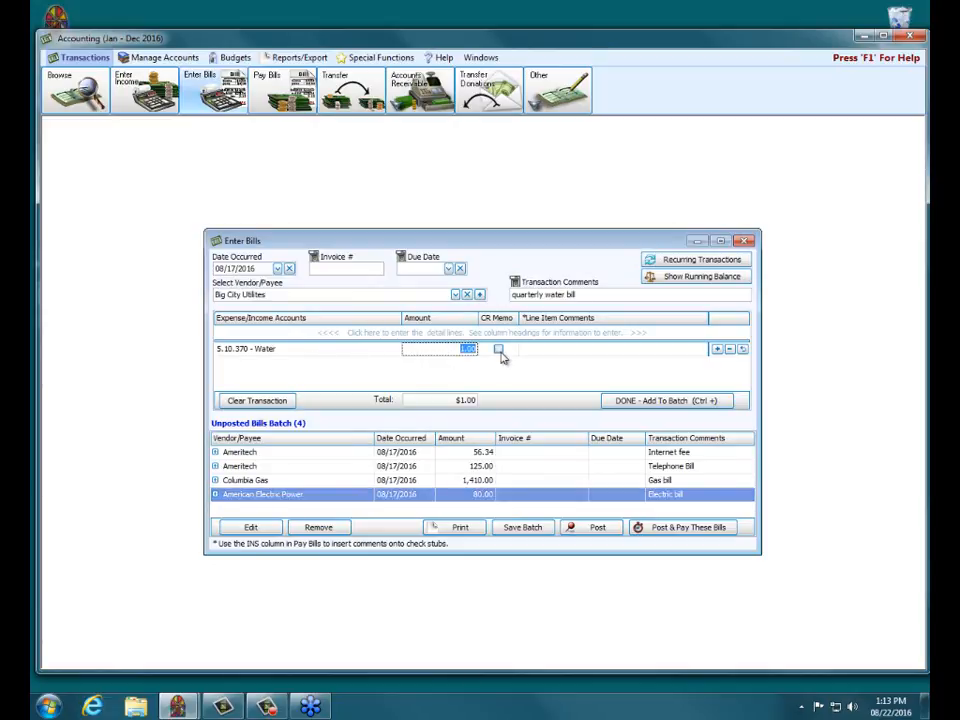
pyautogui.write('741.25')
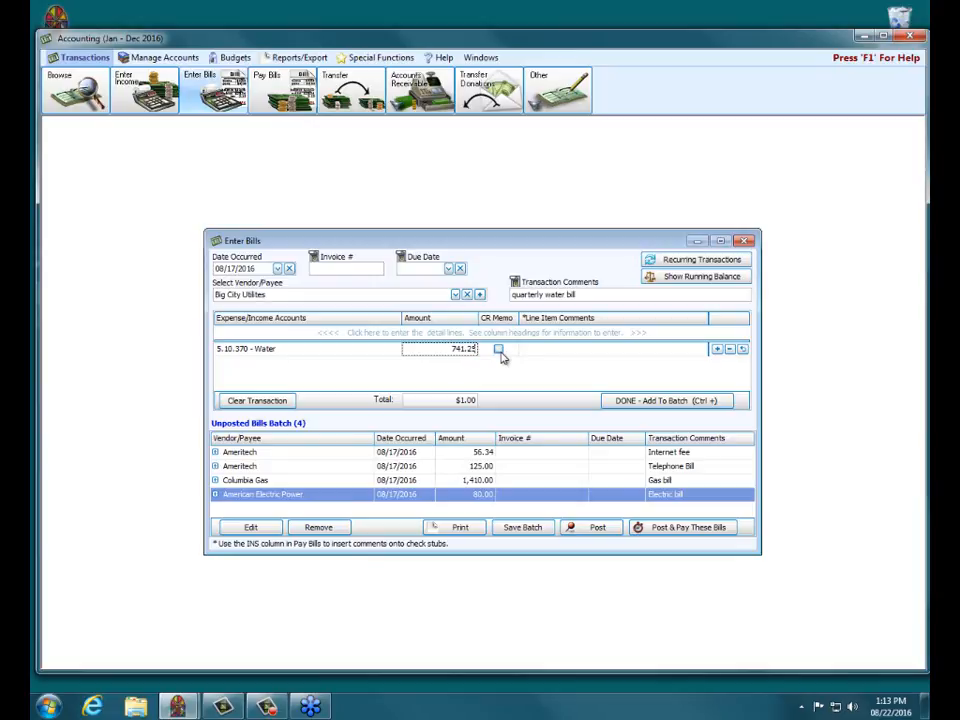
pyautogui.click(645, 402)
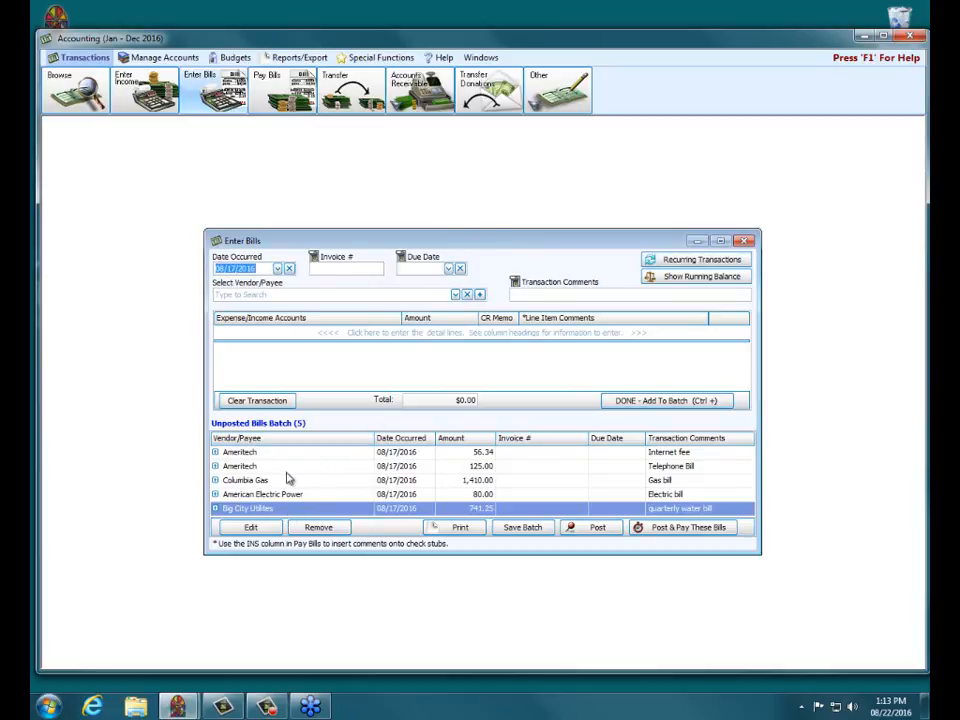
# Expand the Columbia Gas bill in the batch to examine its account split, and collapse it again
pyautogui.click(215, 480)
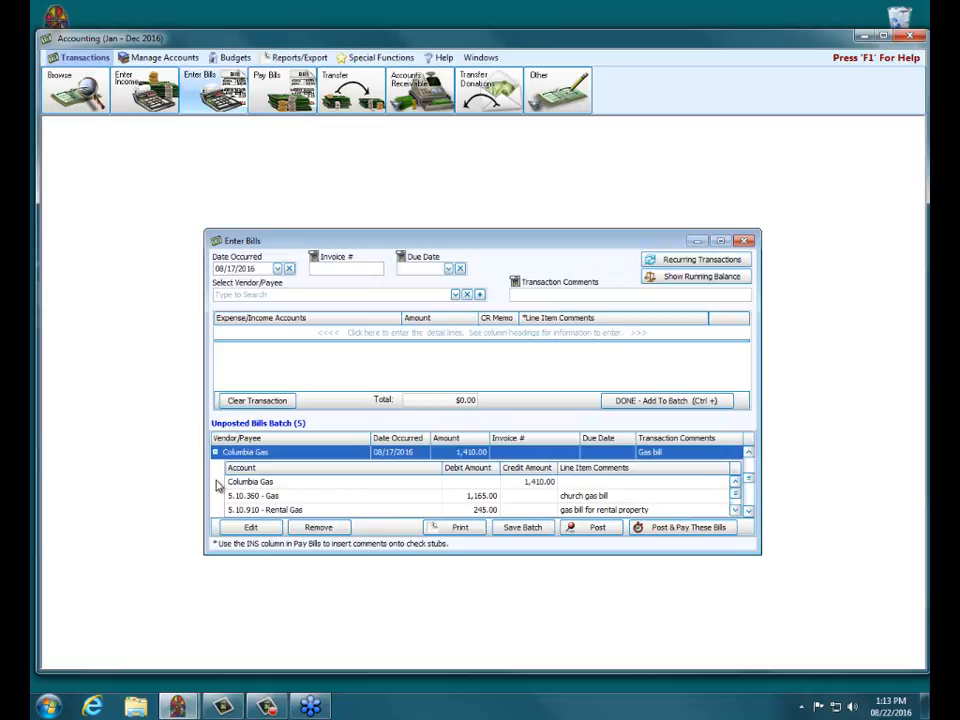
pyautogui.click(215, 453)
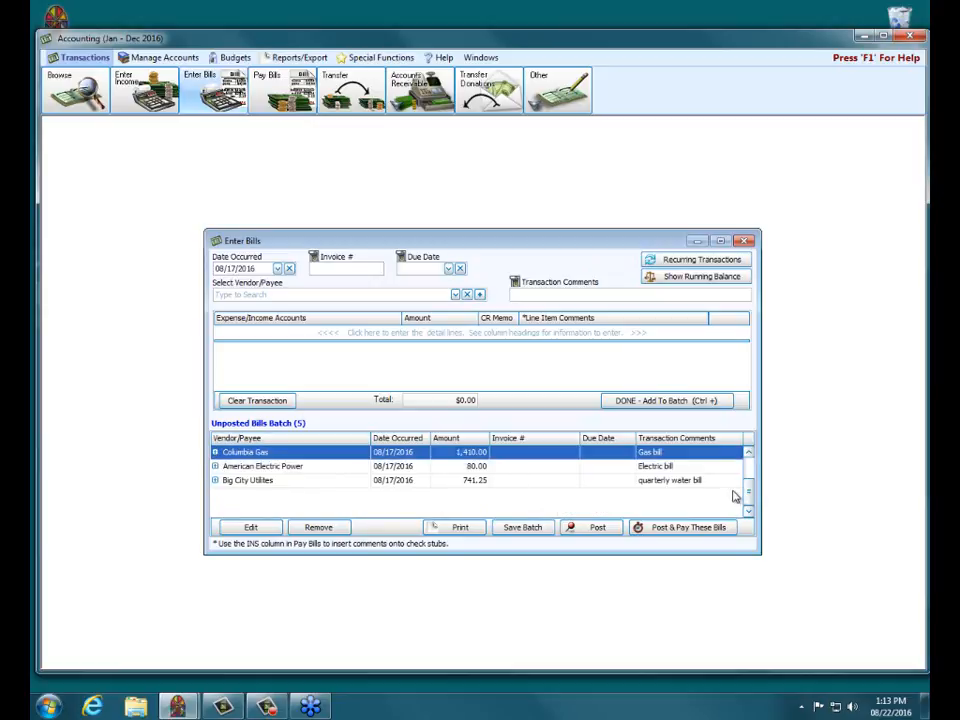
pyautogui.click(748, 453)
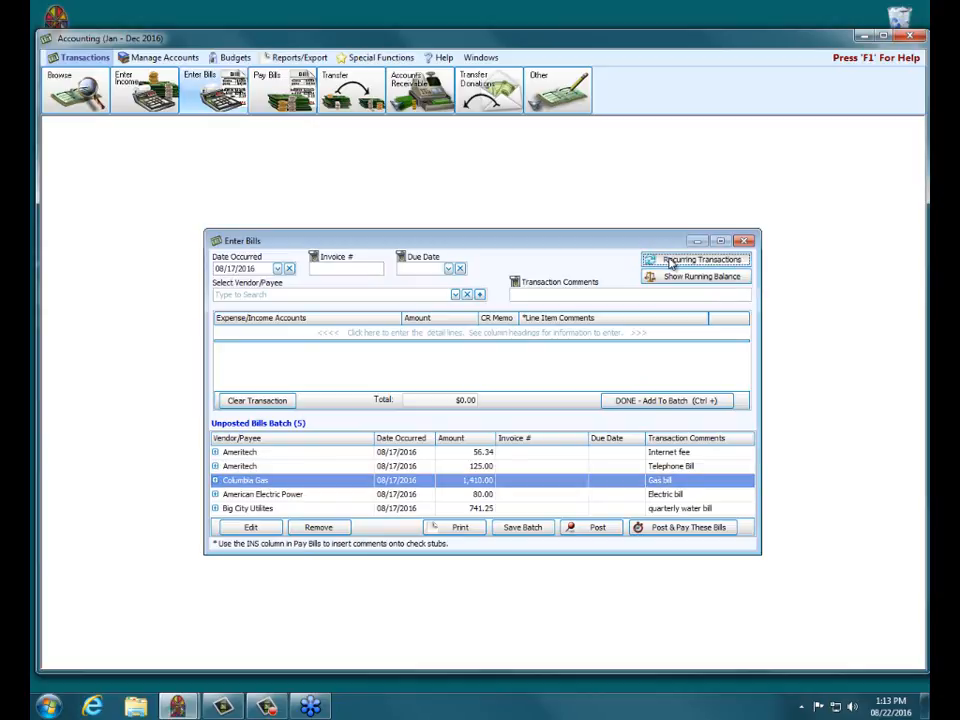
# Open the recurring Water Bill transaction from the recurring bill list for editing, examine its details, and save it
pyautogui.click(670, 260)
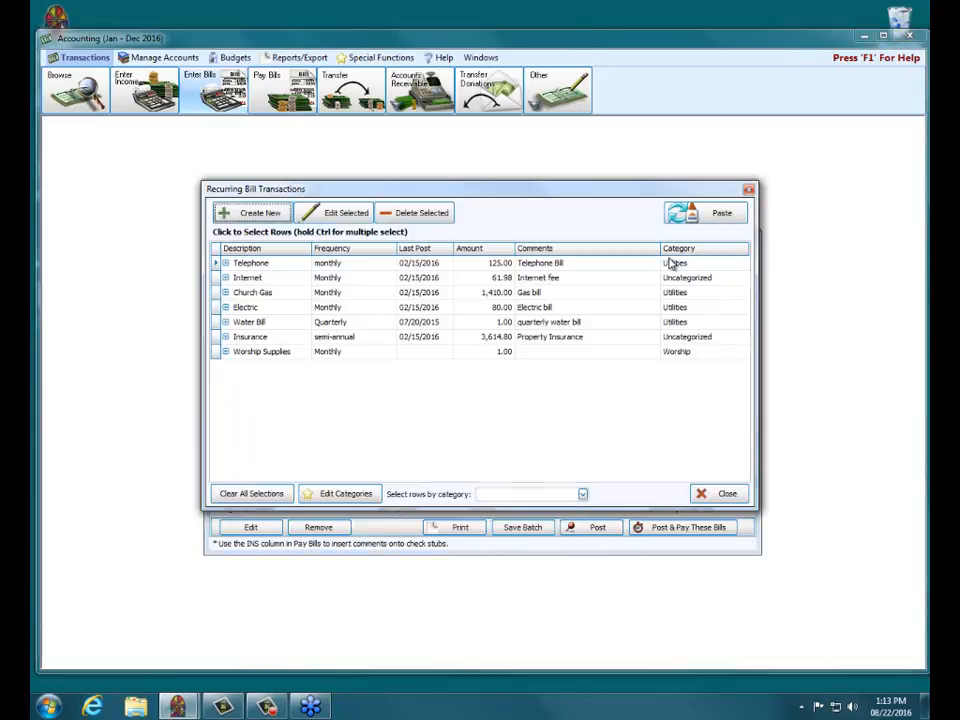
pyautogui.click(218, 338)
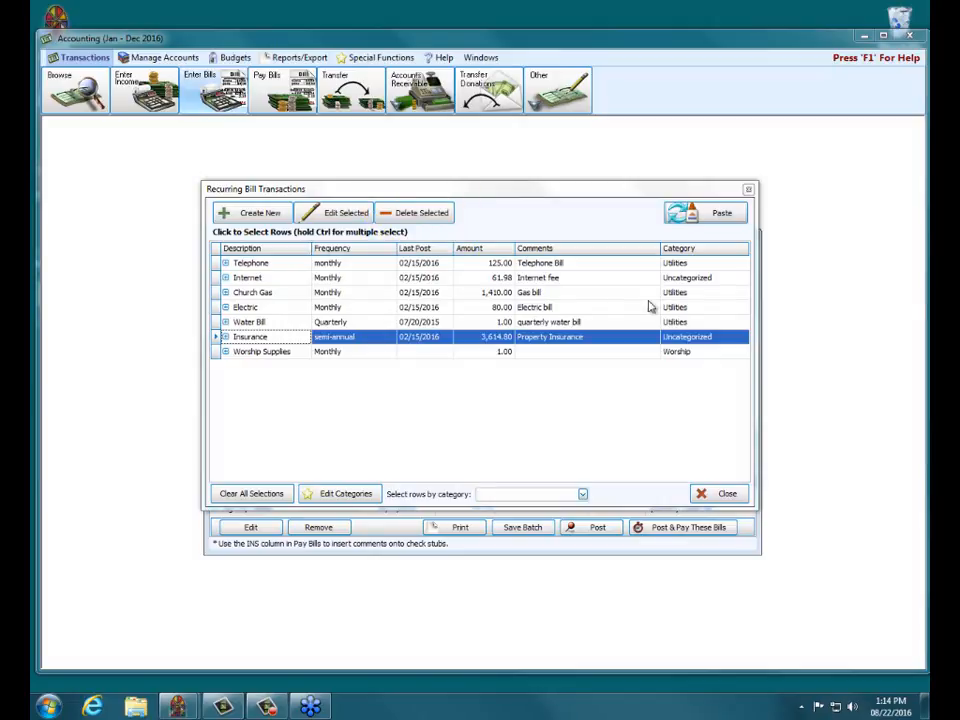
pyautogui.click(221, 325)
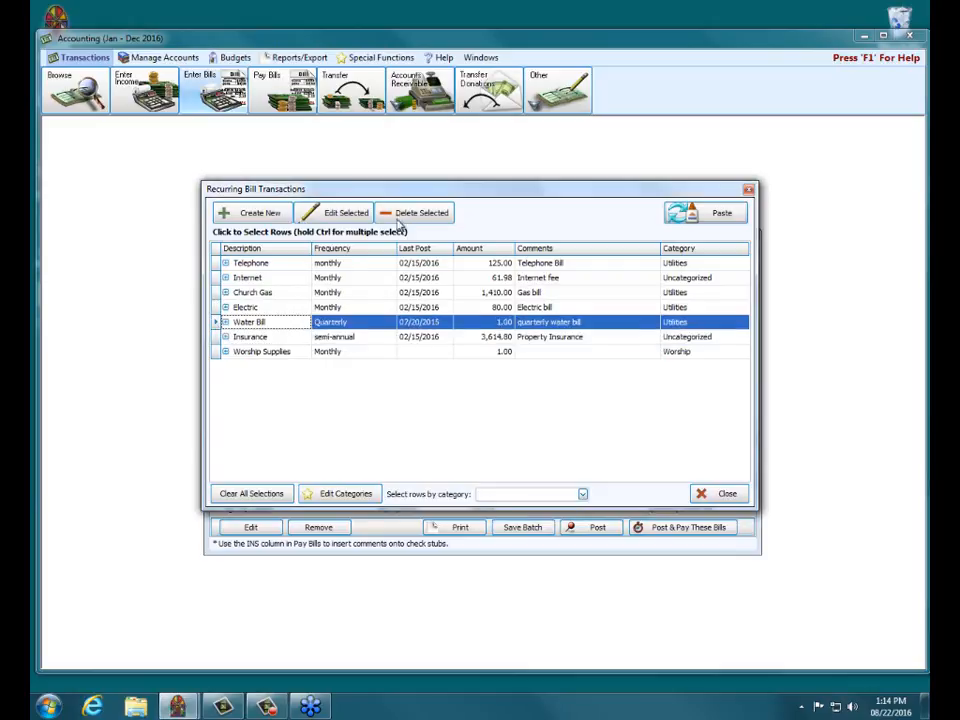
pyautogui.click(344, 214)
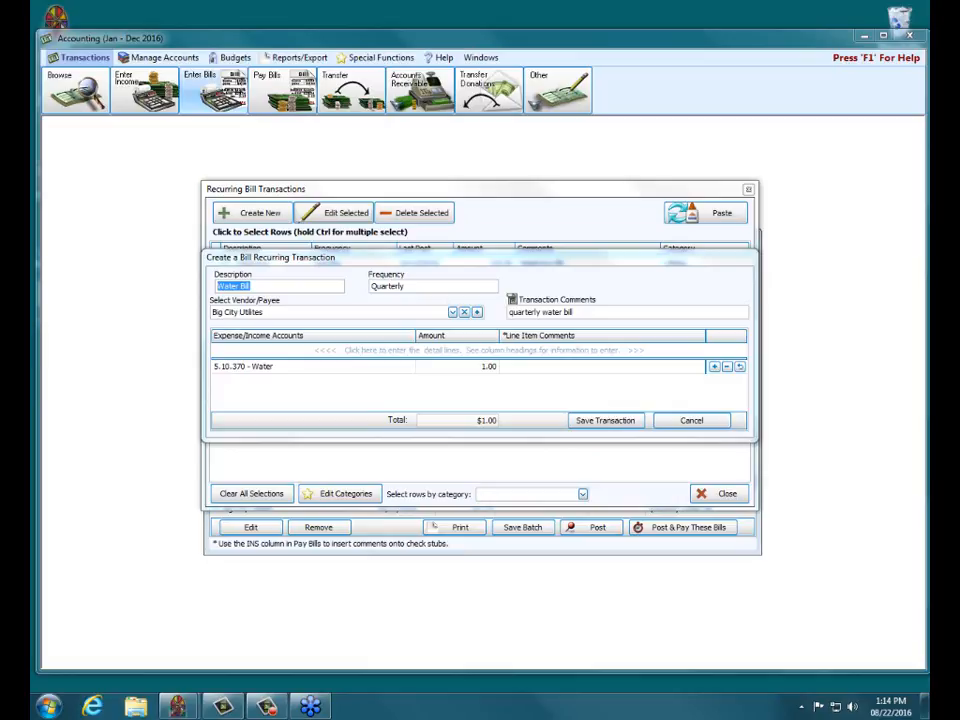
pyautogui.click(634, 424)
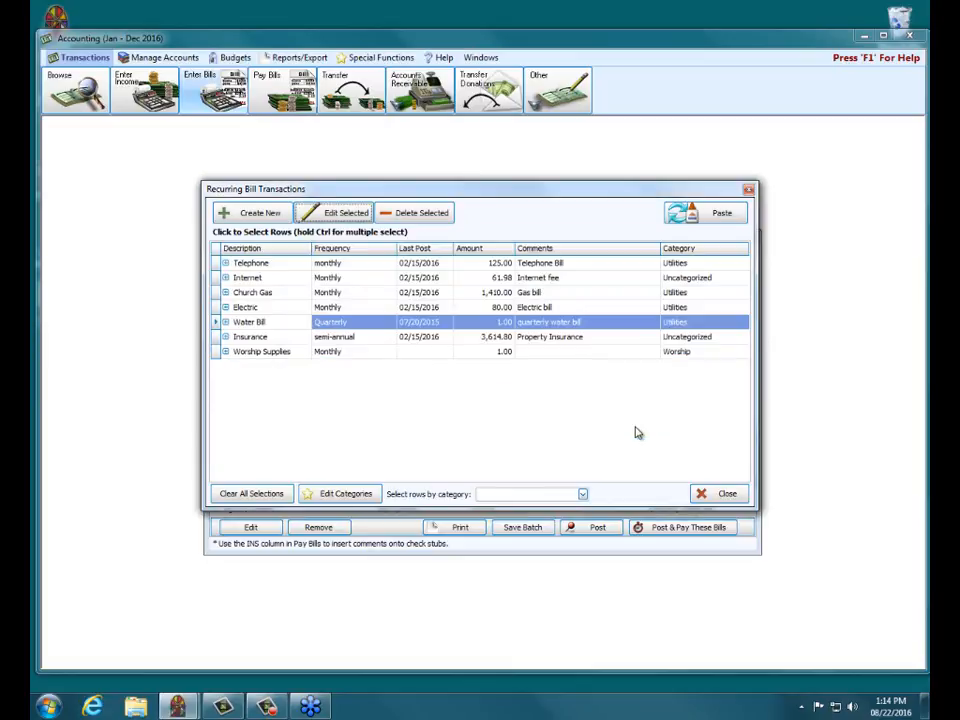
pyautogui.click(214, 292)
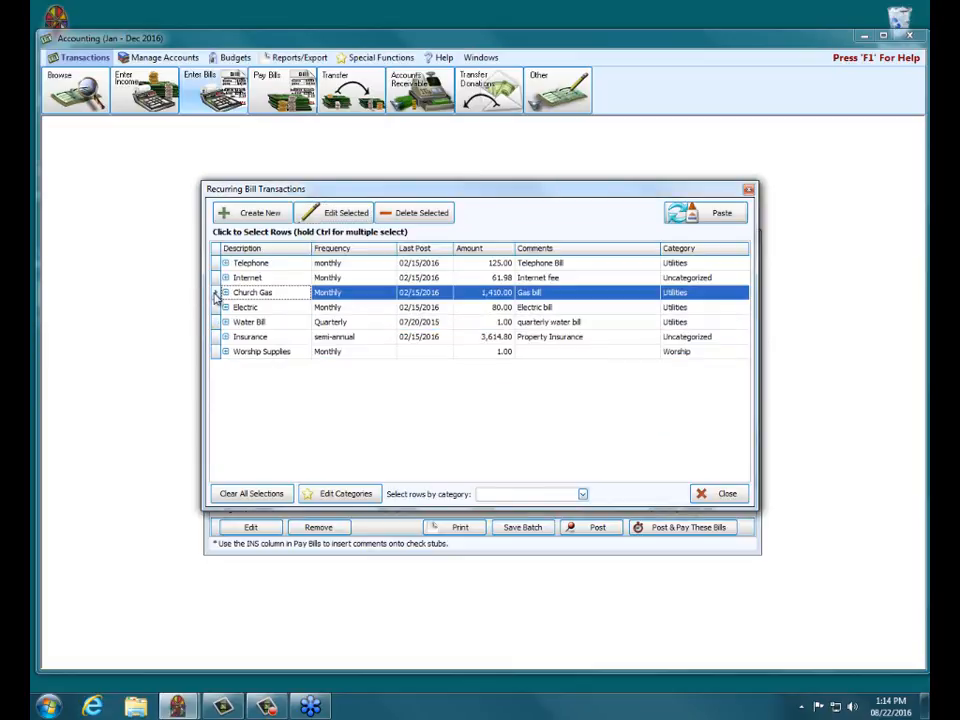
# Close the recurring bill list and exit Enter Bills, deleting the entire unposted batch
pyautogui.click(749, 191)
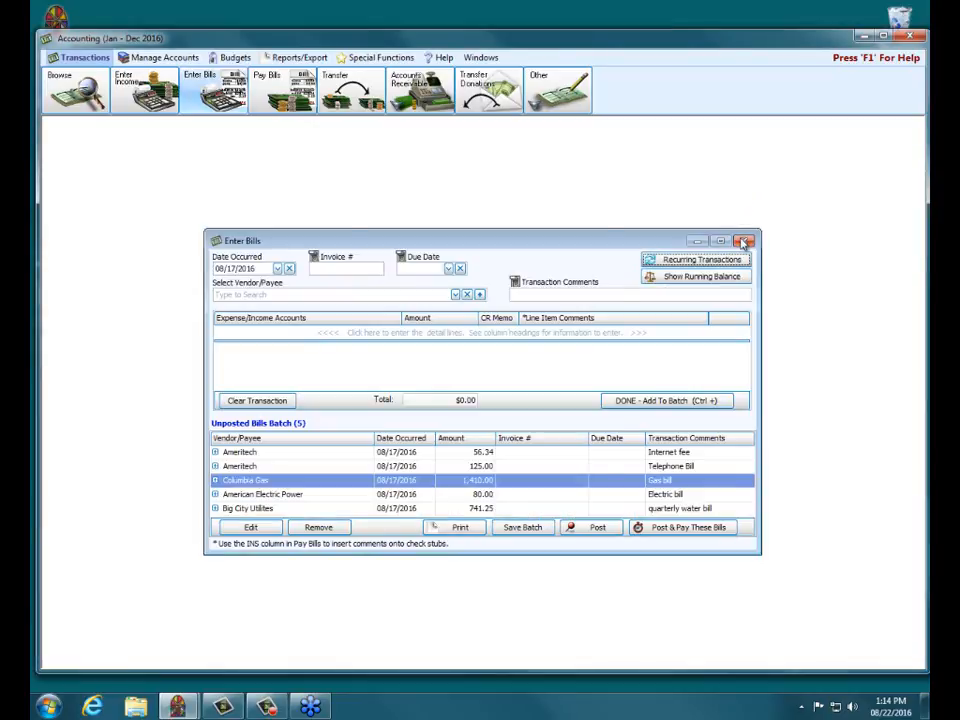
pyautogui.click(743, 240)
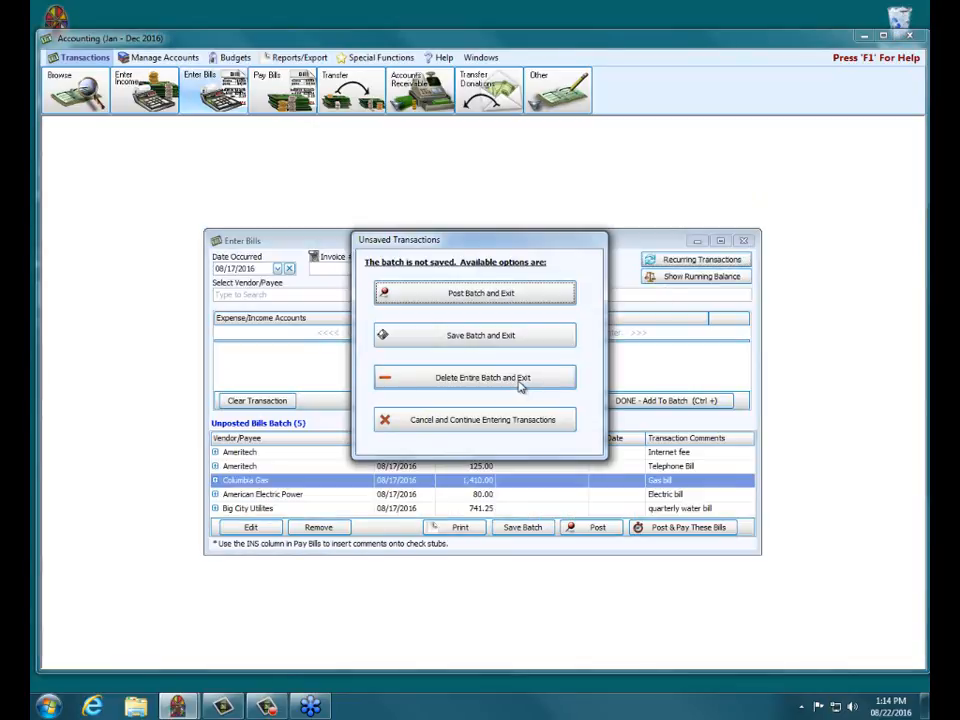
pyautogui.click(518, 384)
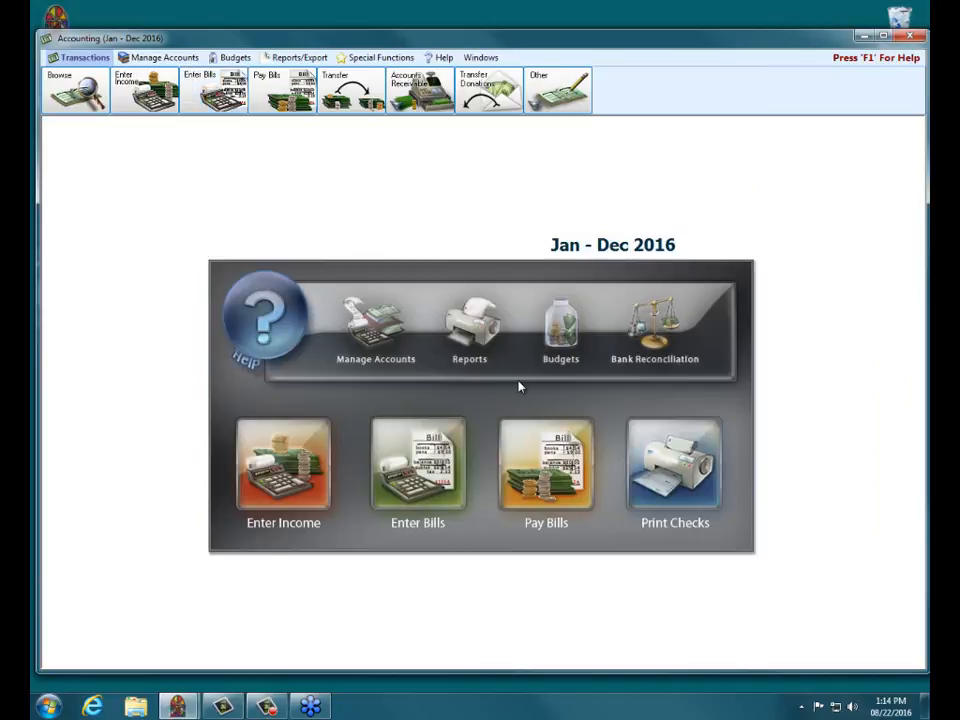
# Examine the quarterly interest transaction's account split in Enter Income's recurring transactions, and close Enter Income
pyautogui.click(303, 470)
pyautogui.click(655, 261)
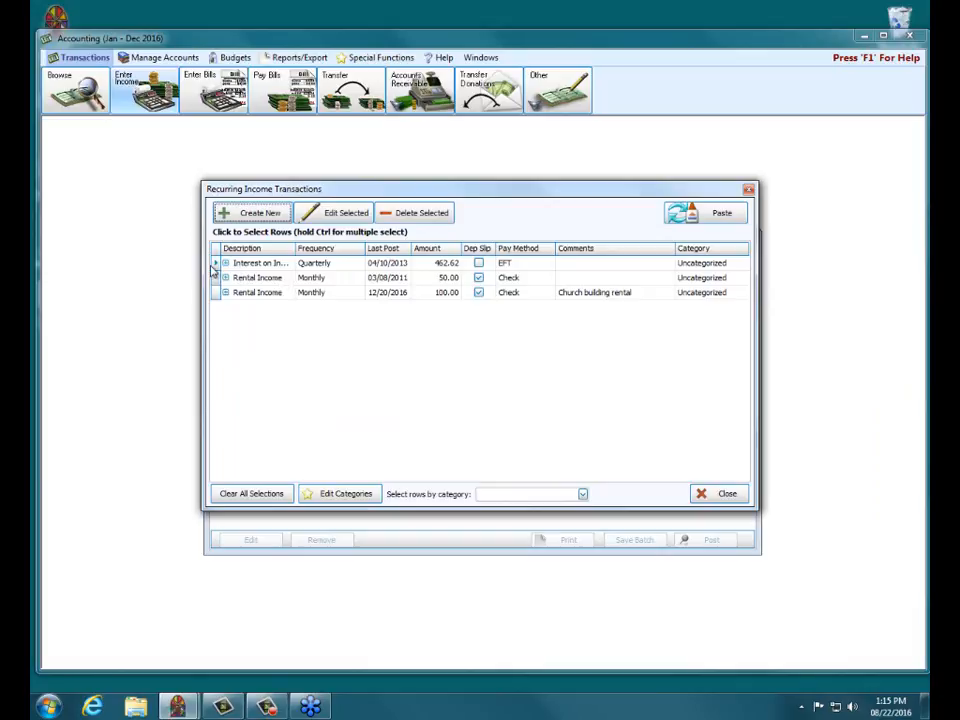
pyautogui.click(228, 264)
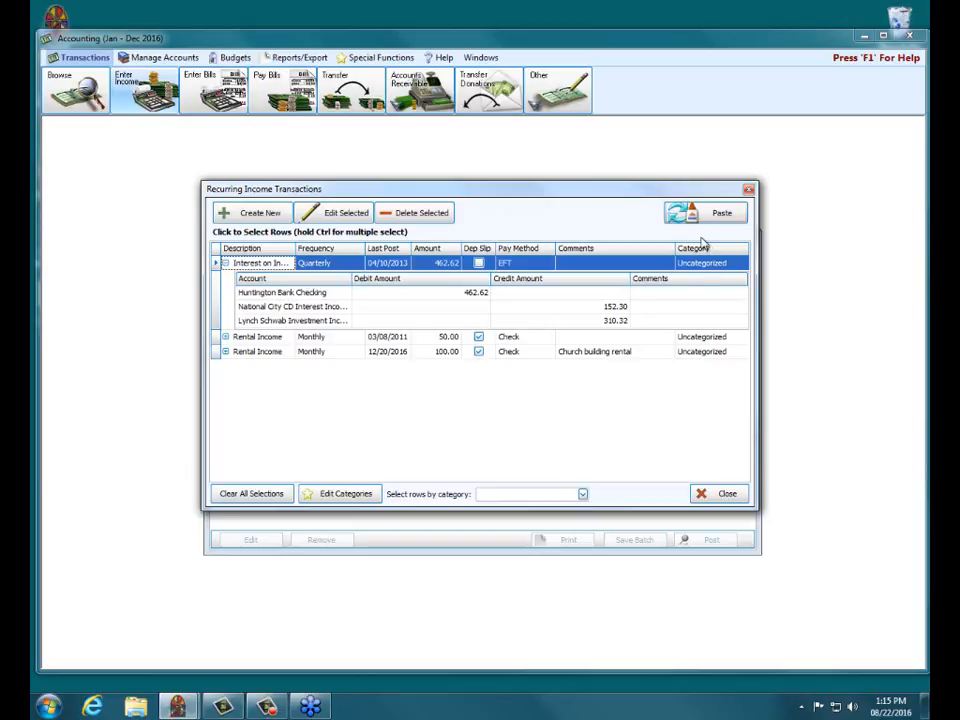
pyautogui.click(478, 352)
pyautogui.click(748, 189)
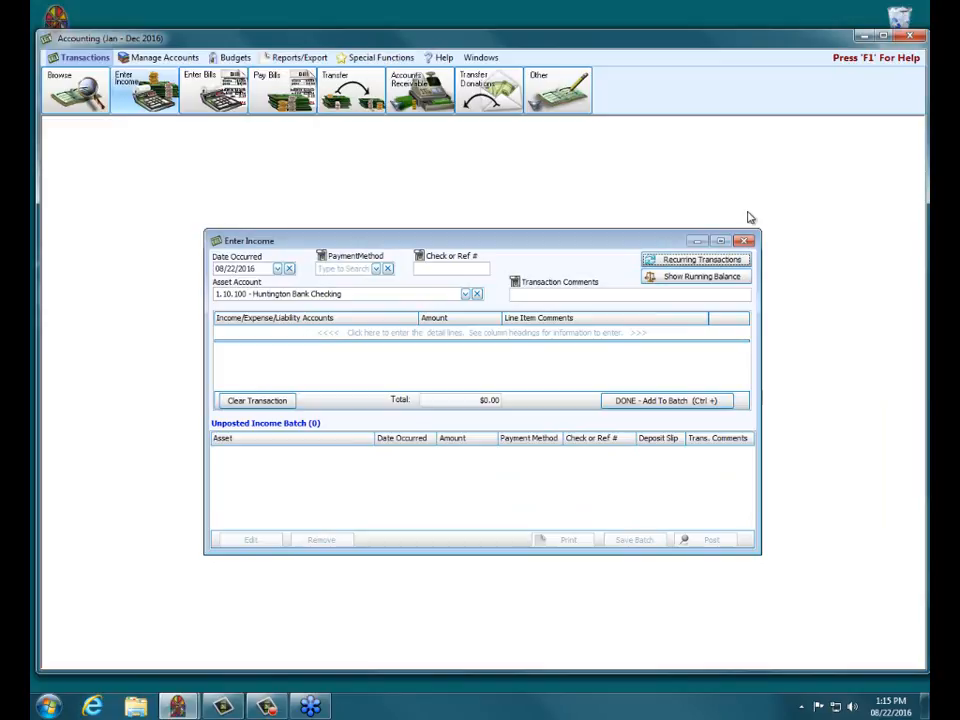
pyautogui.click(745, 242)
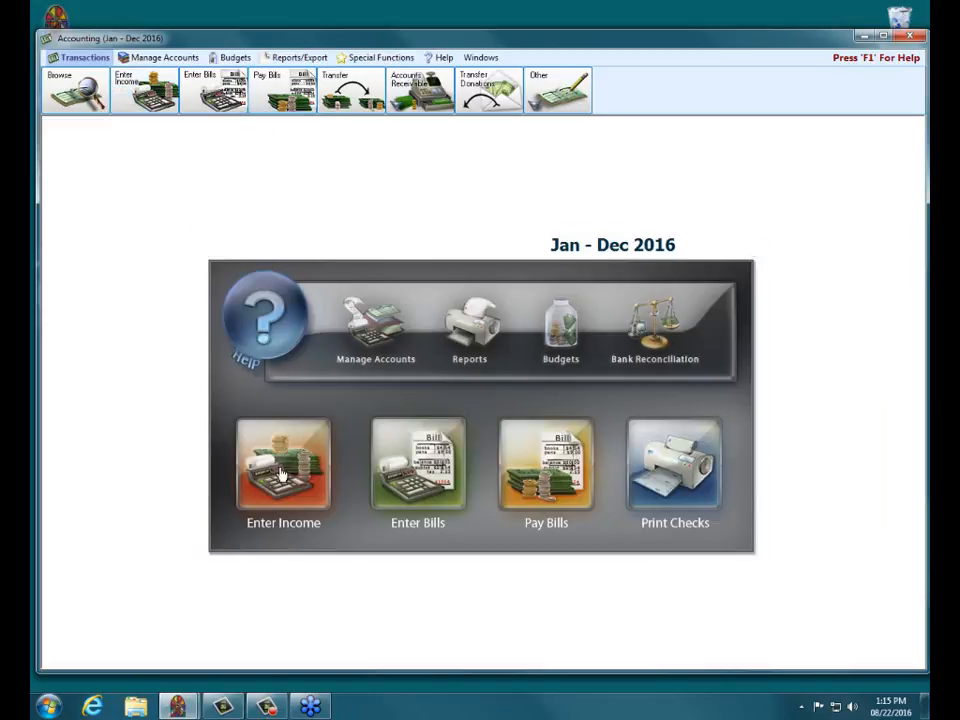
# Start a journal entry dated 08/21/2016 and examine the account split of its recurring prepaid pledges transaction
pyautogui.click(556, 92)
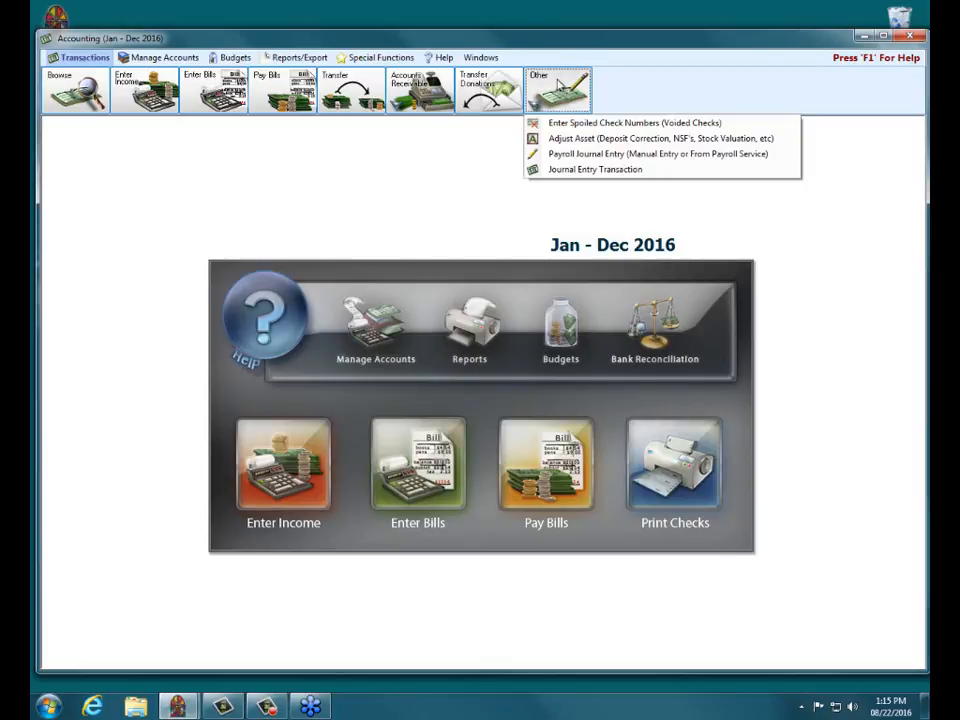
pyautogui.click(568, 168)
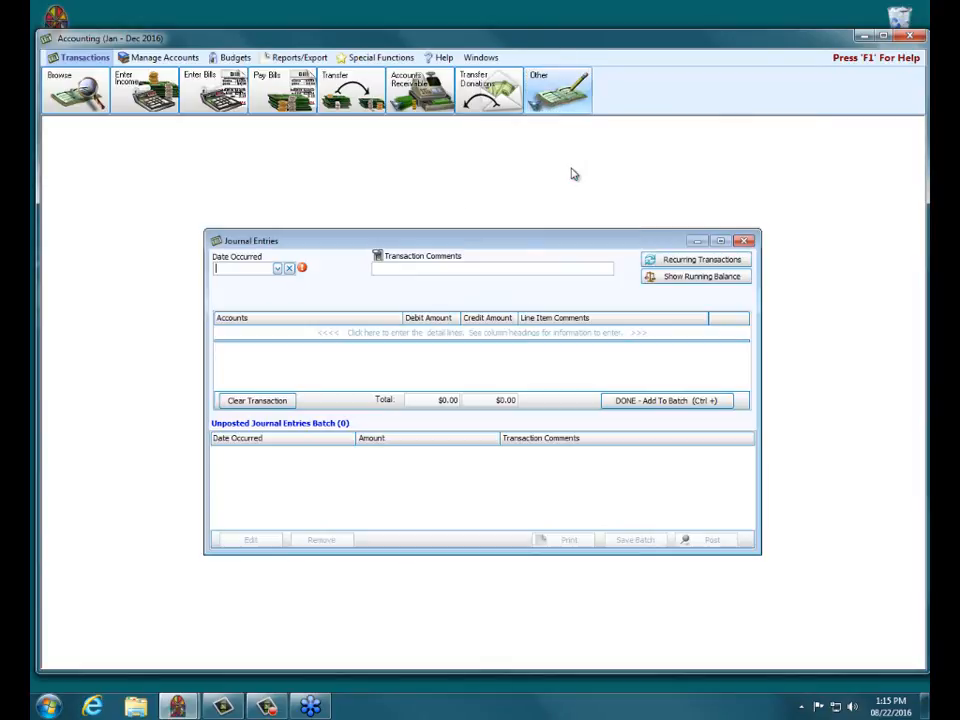
pyautogui.click(278, 268)
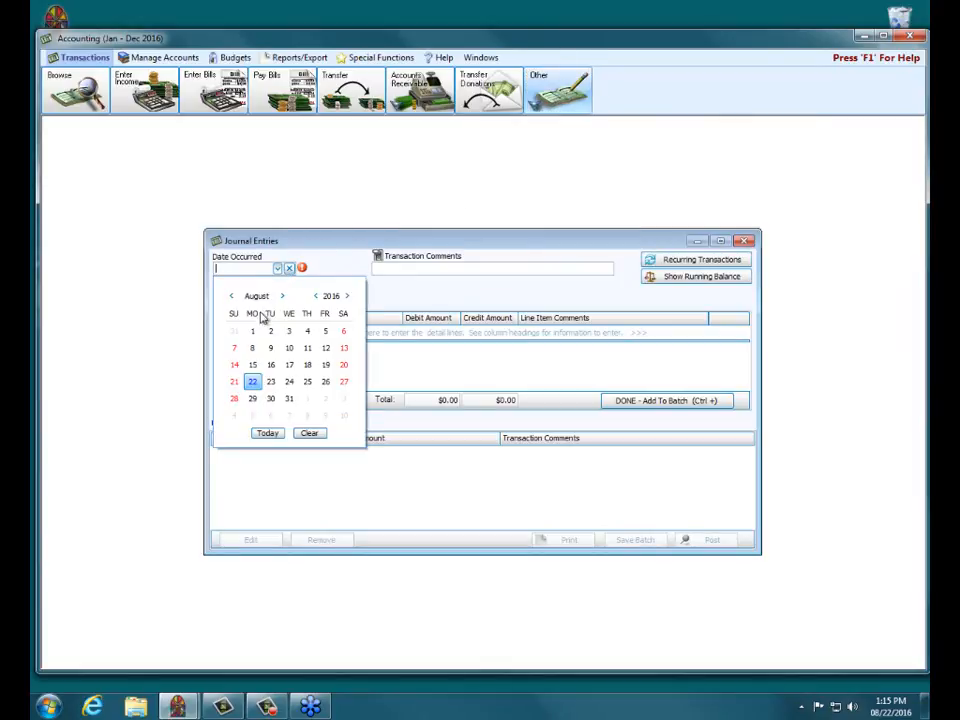
pyautogui.click(235, 382)
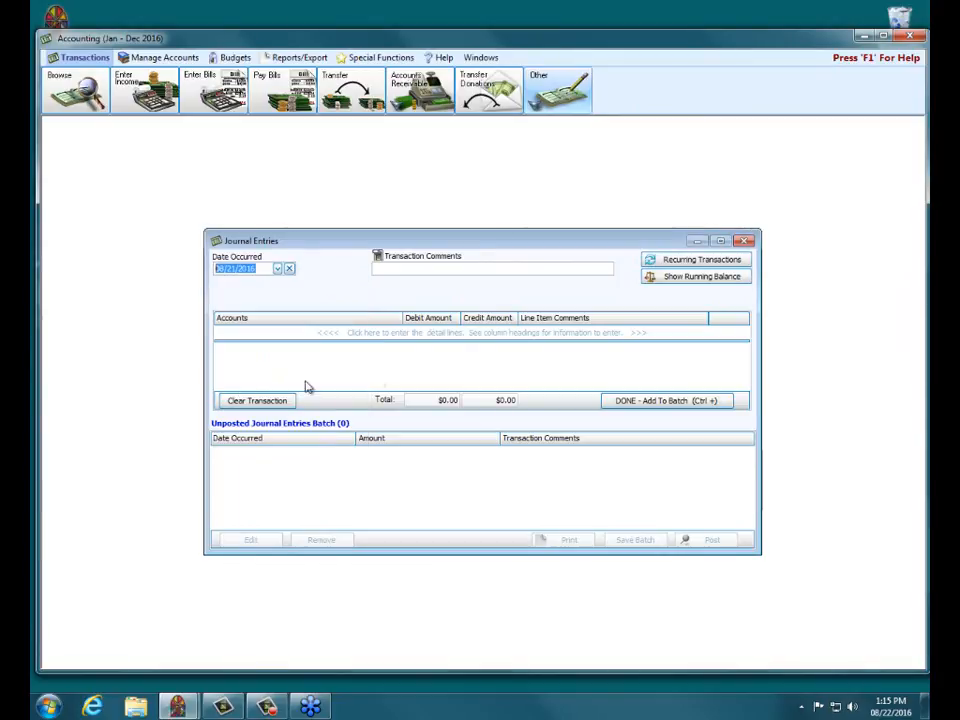
pyautogui.click(676, 261)
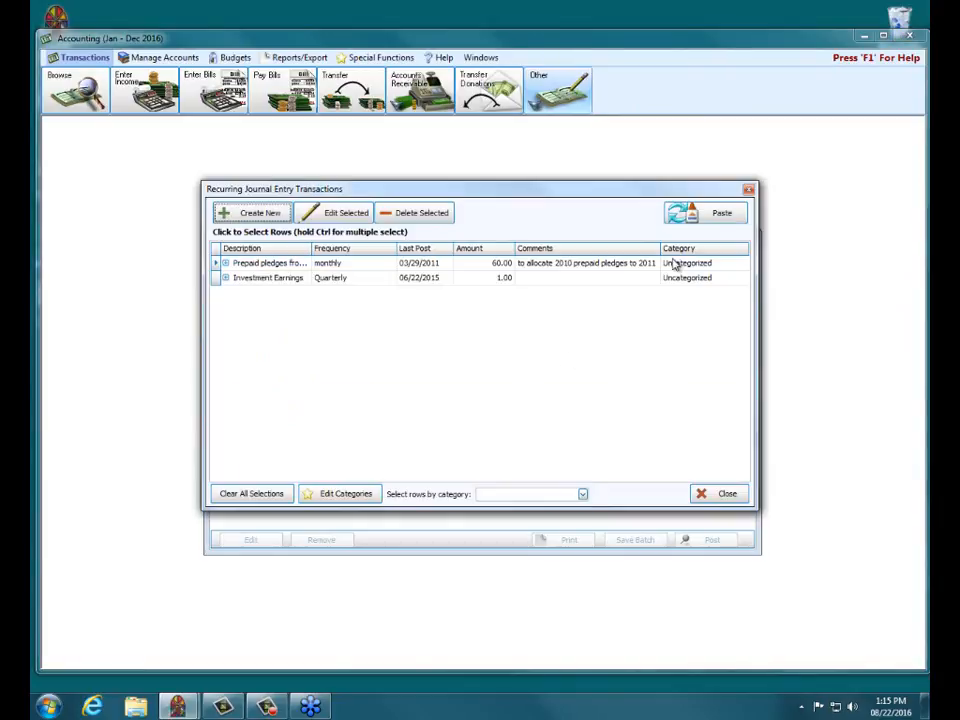
pyautogui.click(225, 264)
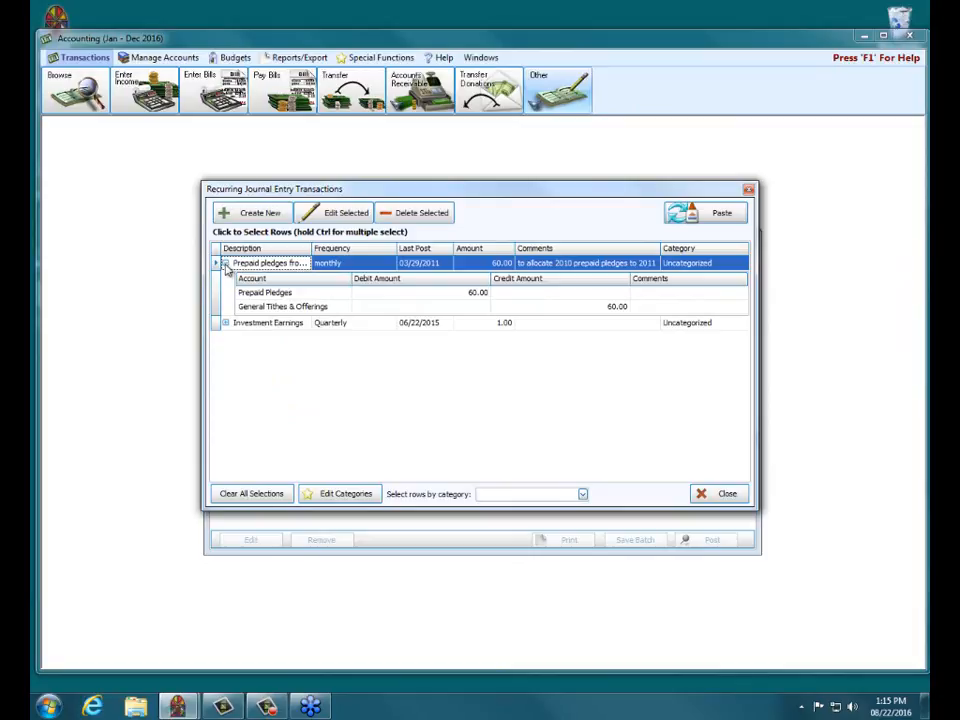
pyautogui.click(225, 264)
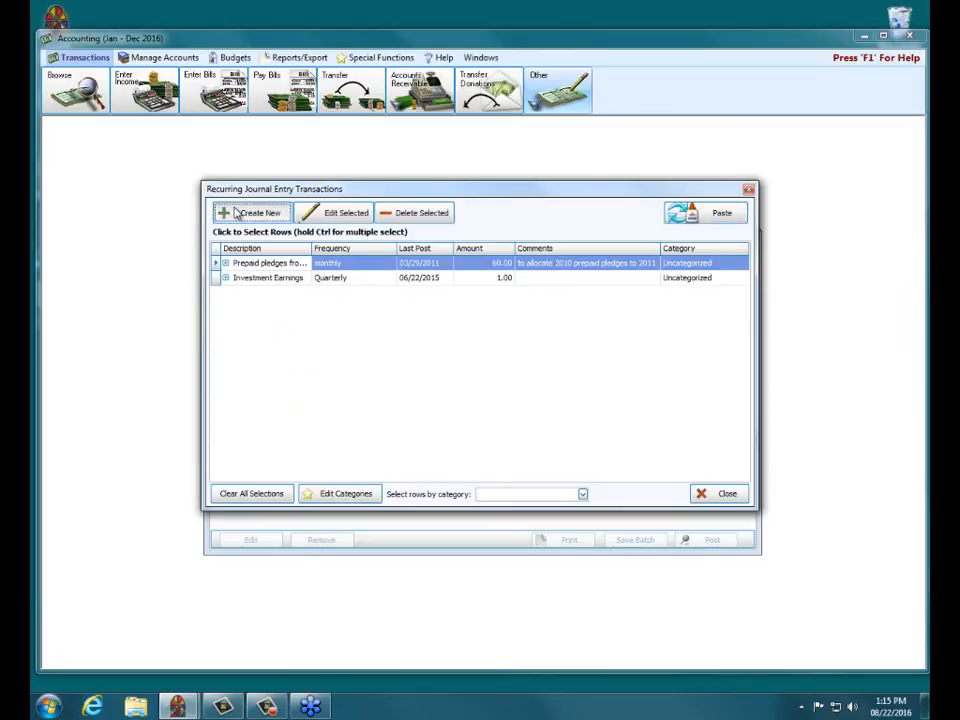
# Open a blank recurring journal entry form to examine its account, debit and credit fields, and cancel it
pyautogui.click(236, 213)
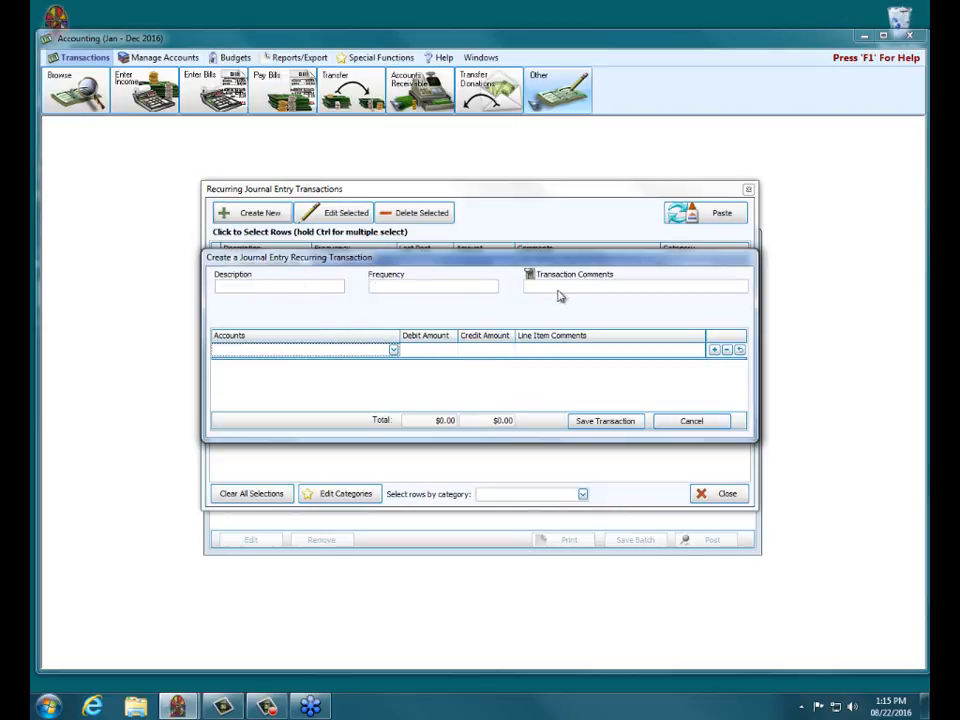
pyautogui.click(314, 349)
pyautogui.click(682, 420)
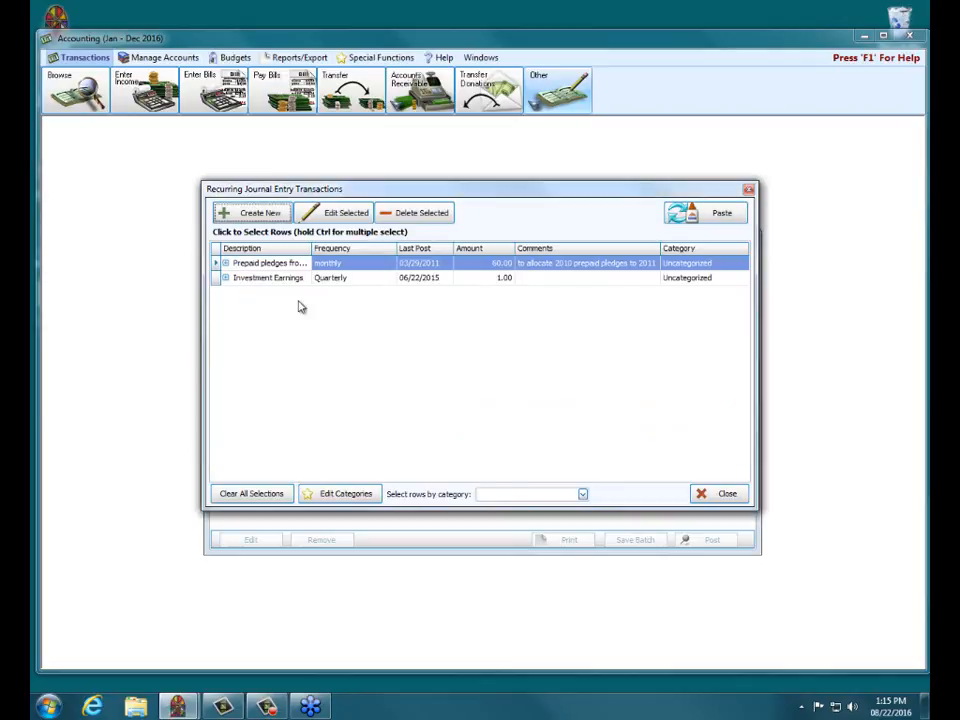
# Review the prepaid pledges transaction's debit and credit accounts again, and close the recurring list and Journal Entries
pyautogui.click(226, 264)
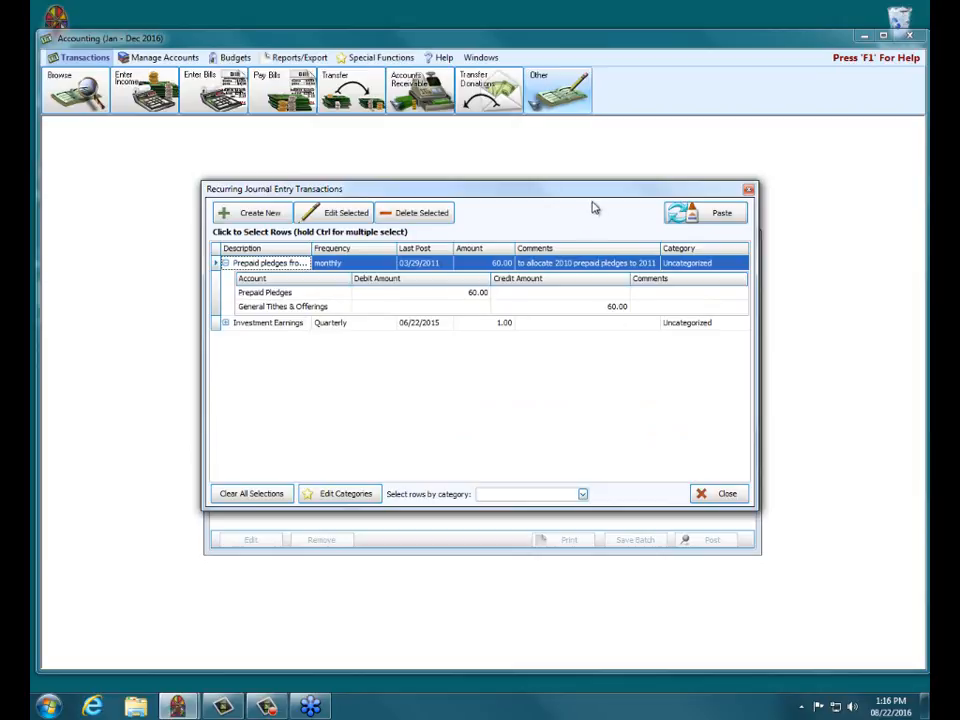
pyautogui.click(726, 496)
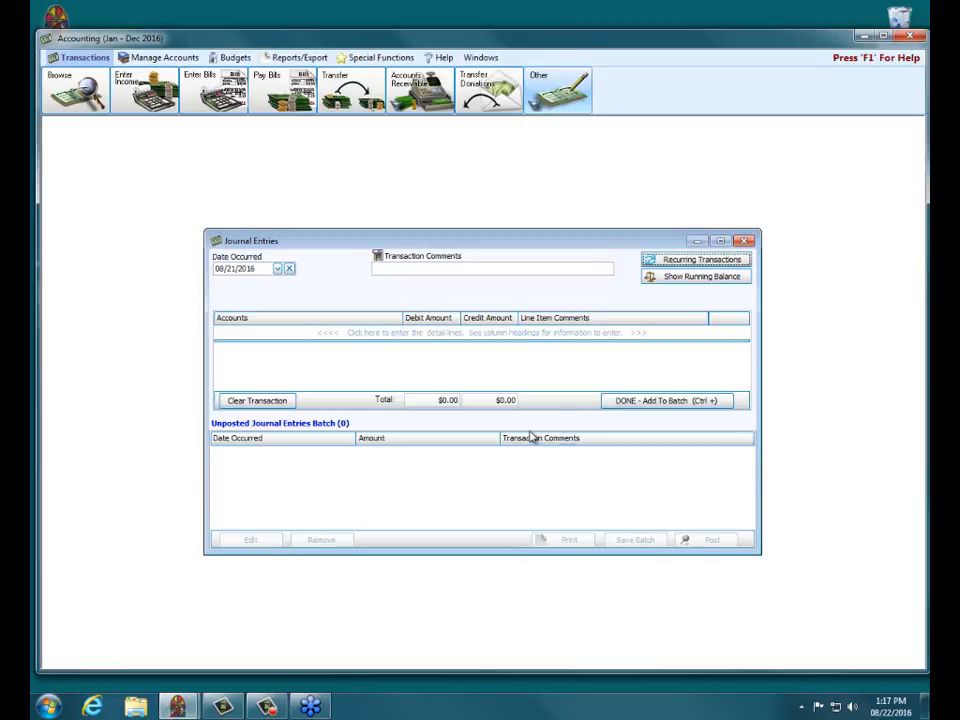
pyautogui.click(744, 242)
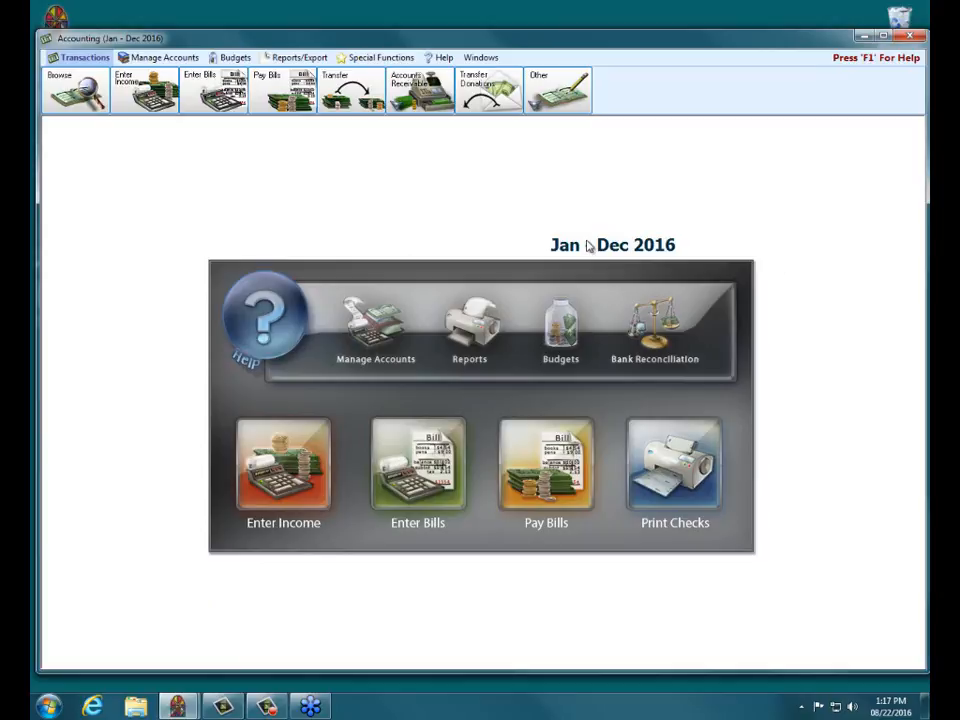
pyautogui.click(422, 474)
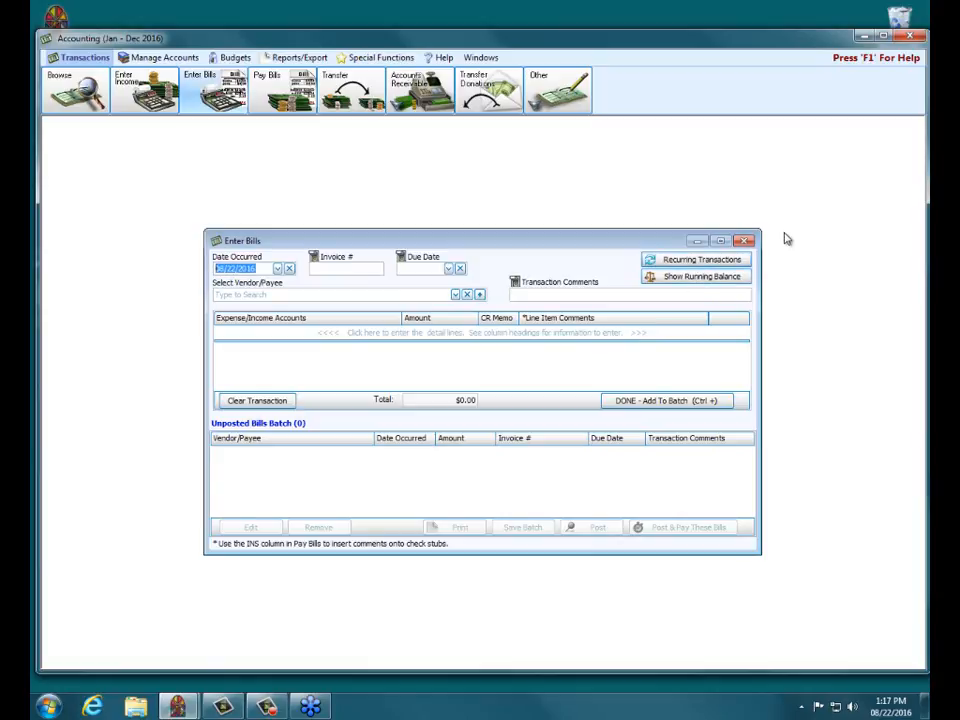
pyautogui.click(745, 240)
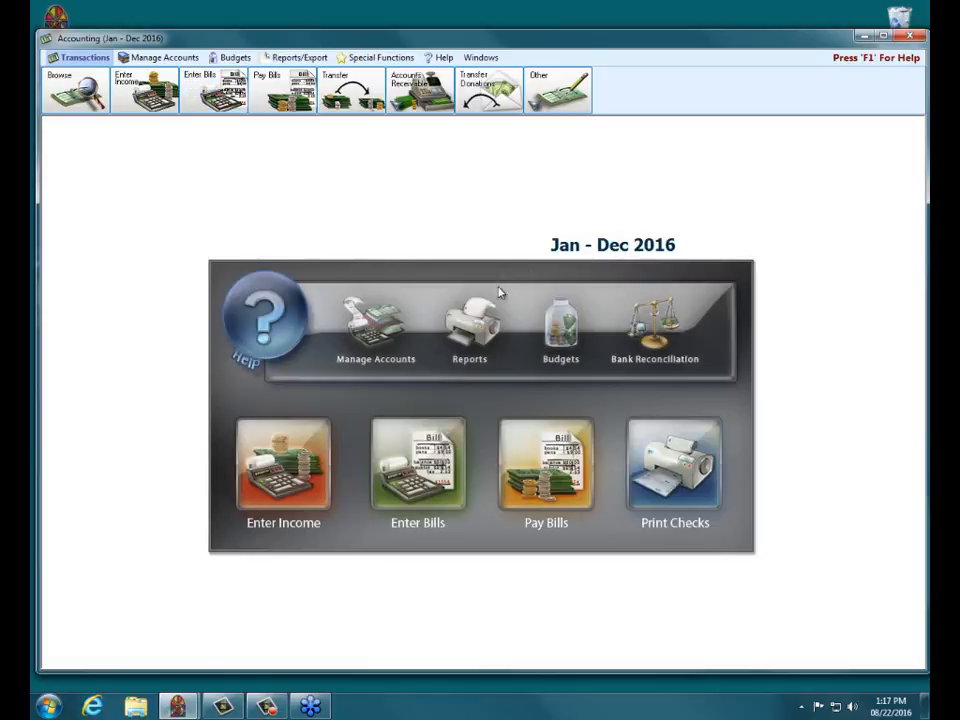
# Examine a blank recurring income transaction form from Enter Income's recurring list, cancel it, and close the list
pyautogui.click(300, 492)
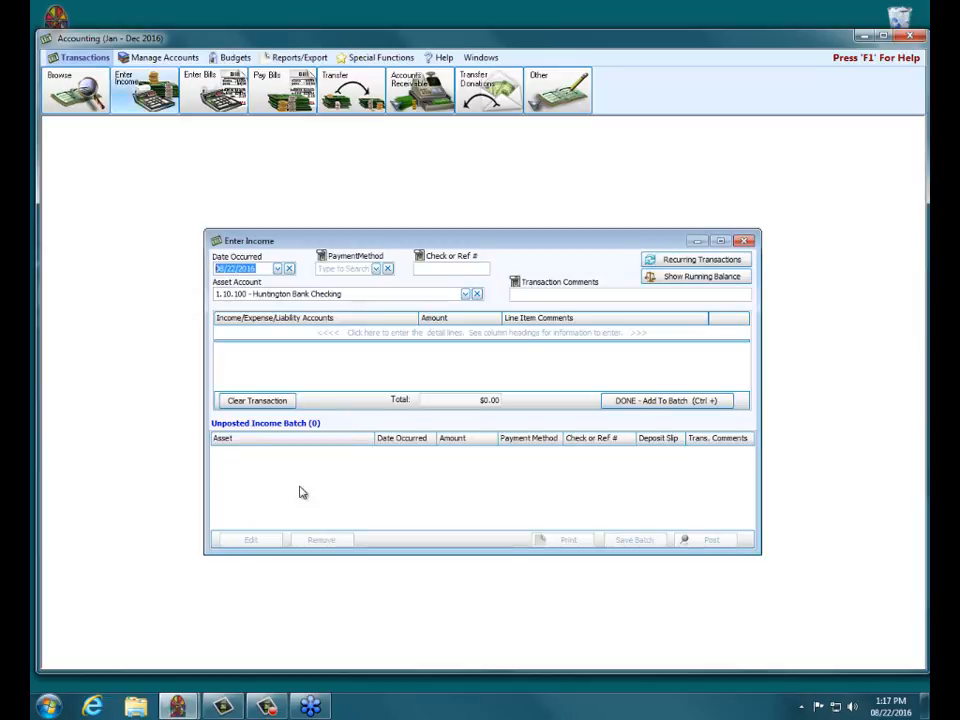
pyautogui.click(703, 259)
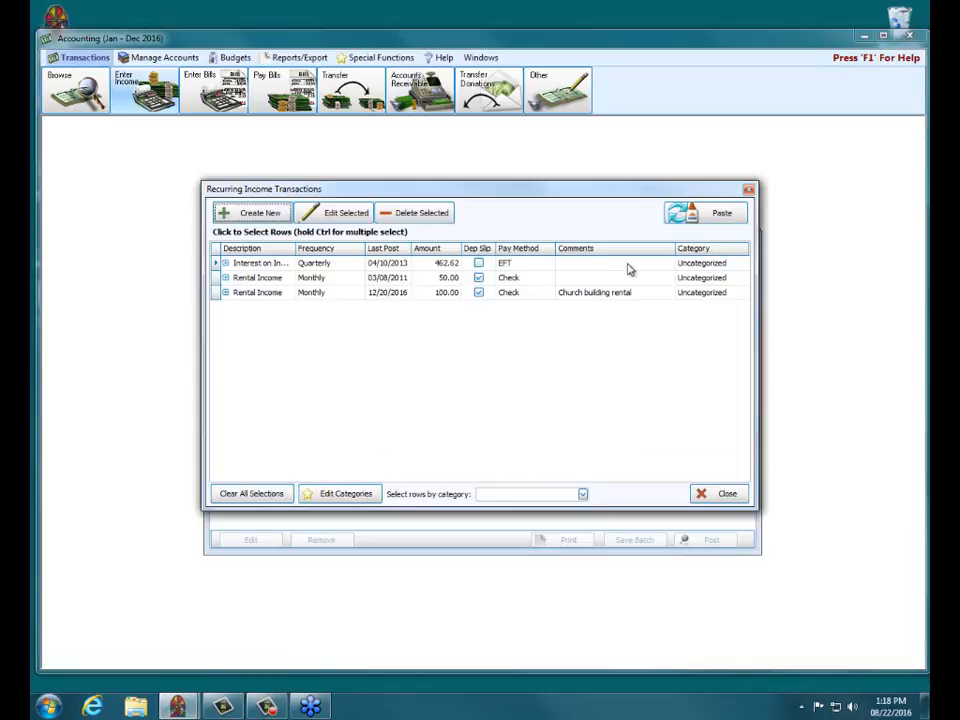
pyautogui.click(216, 264)
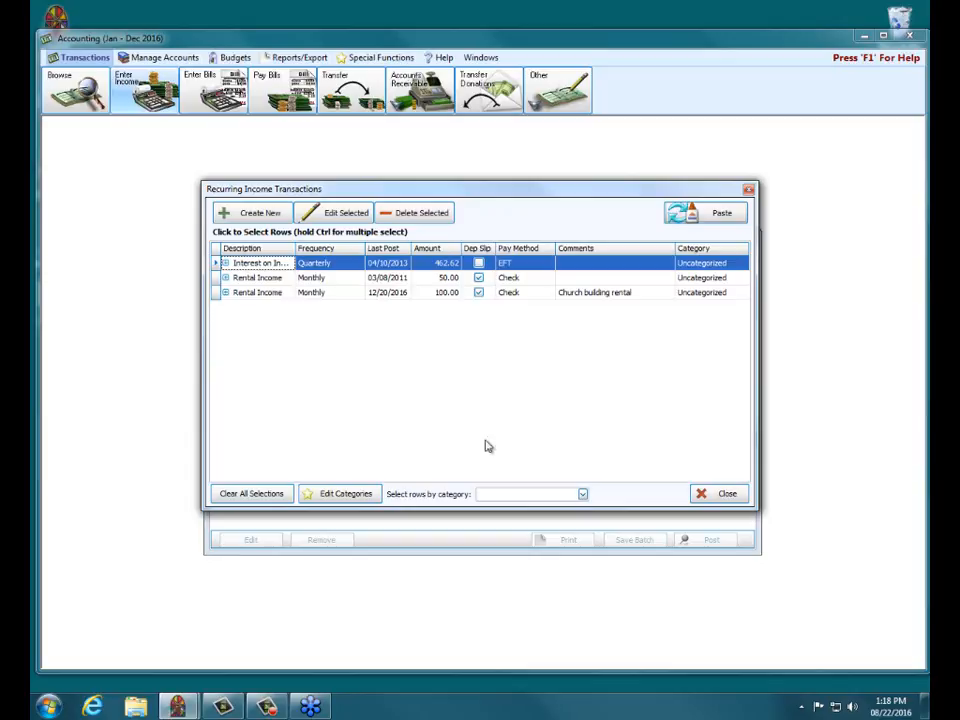
pyautogui.click(252, 220)
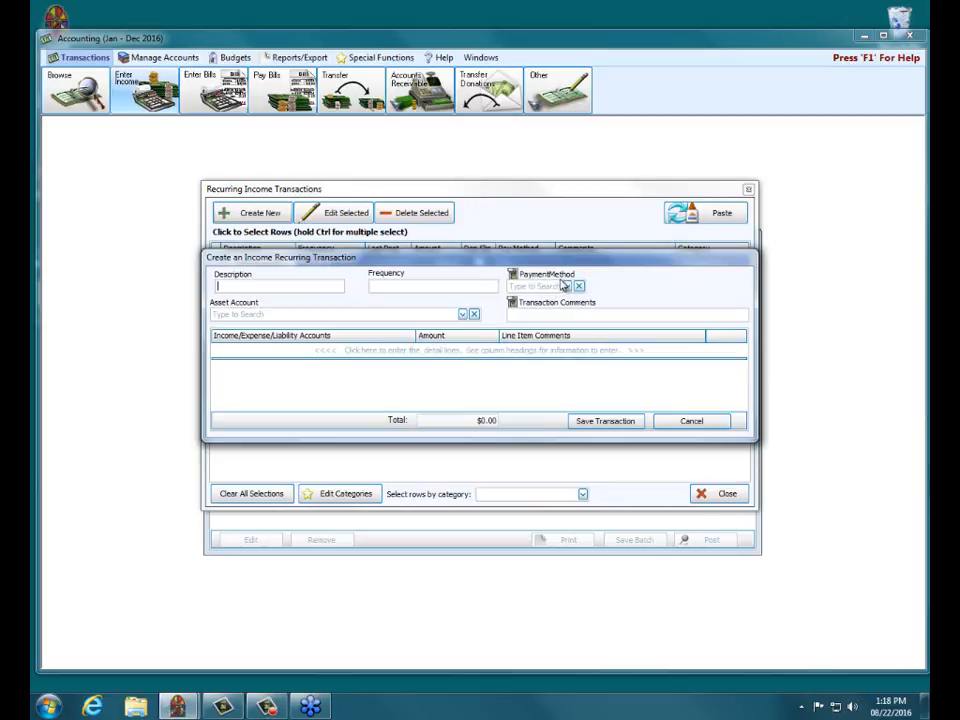
pyautogui.click(692, 423)
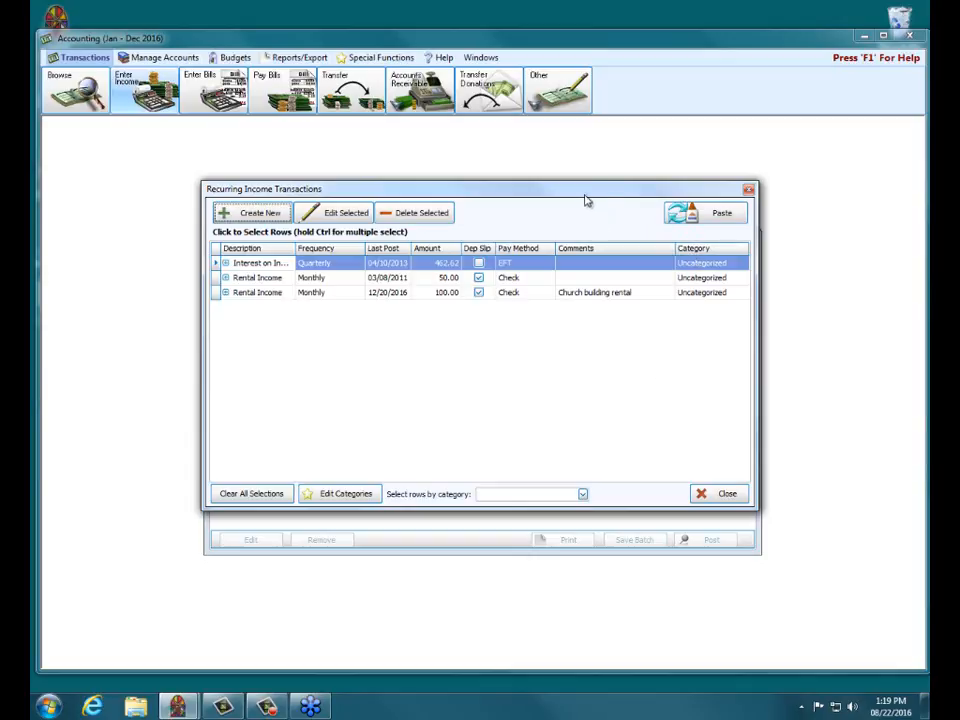
pyautogui.click(748, 189)
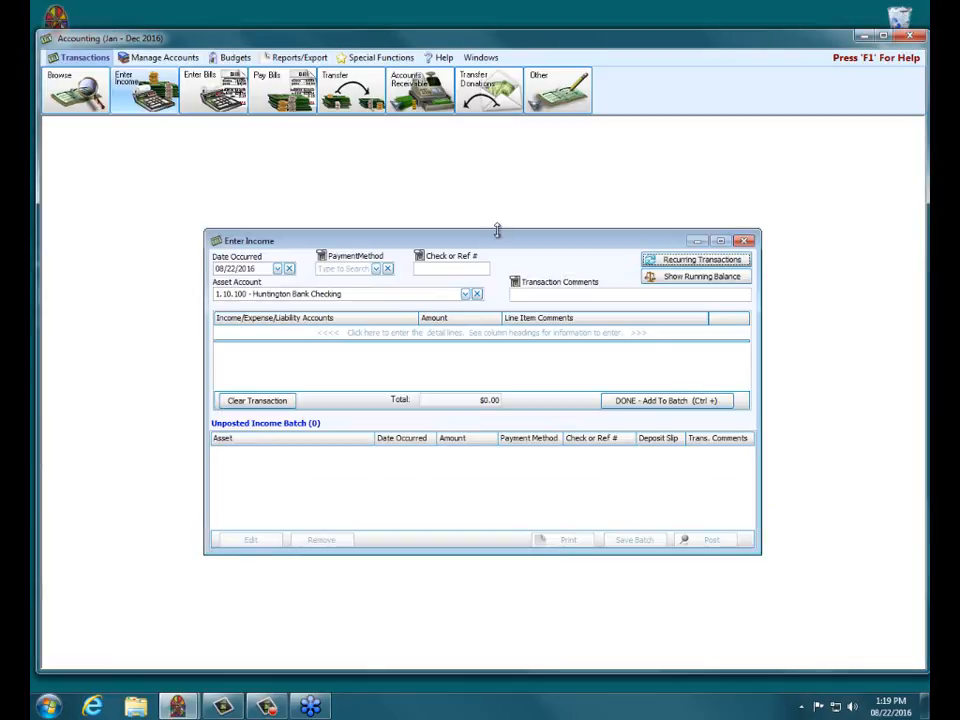
pyautogui.click(712, 262)
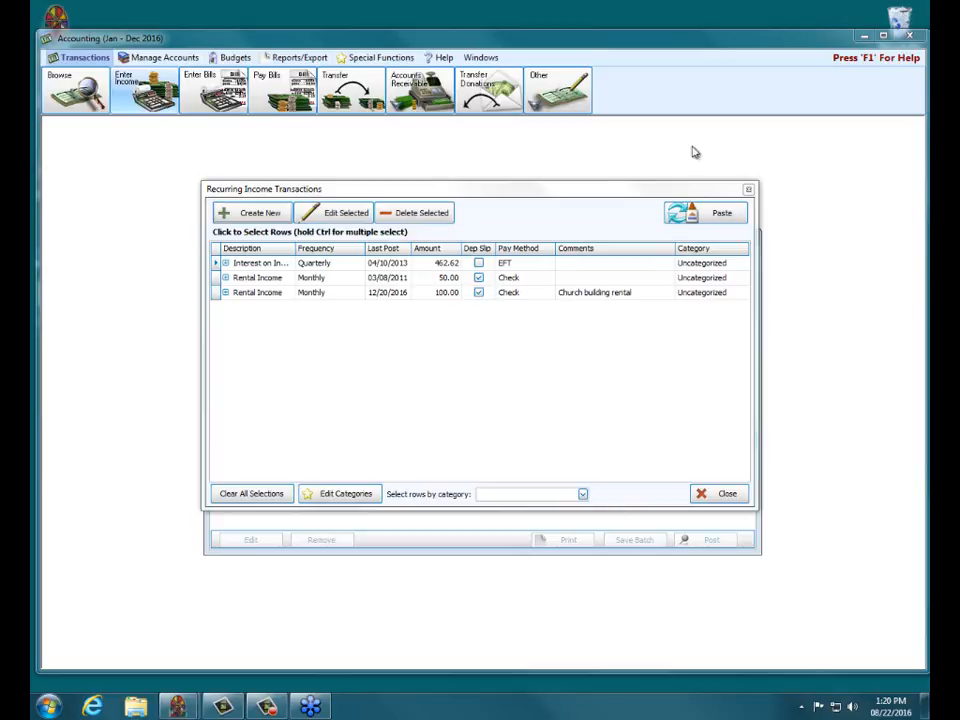
pyautogui.click(748, 189)
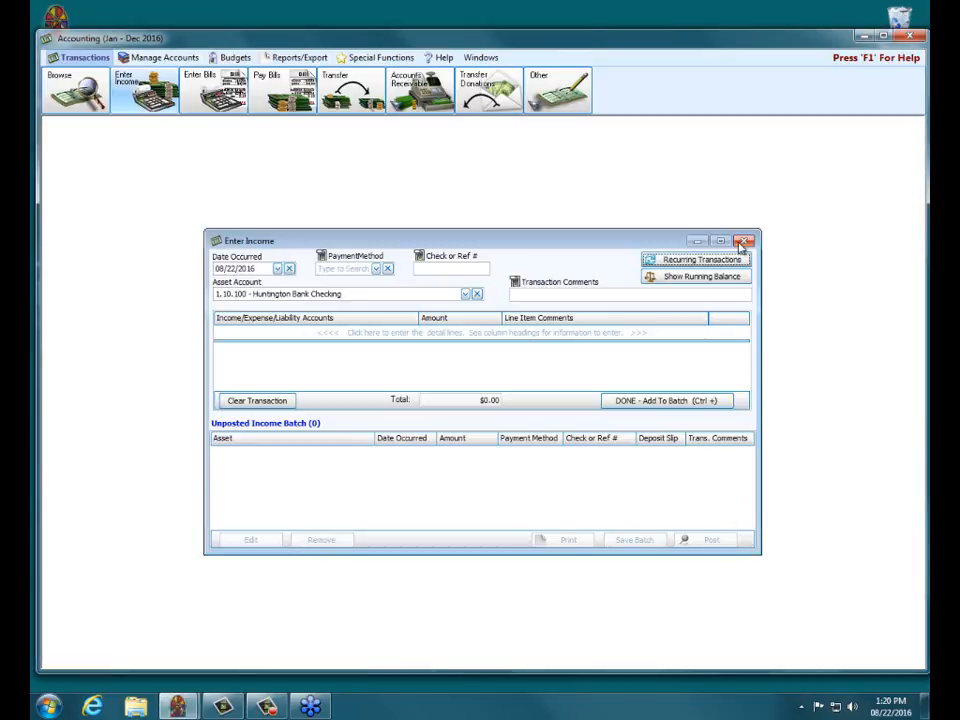
# Close Enter Income and exit the Accounting module to the Church Windows main screen
pyautogui.click(744, 240)
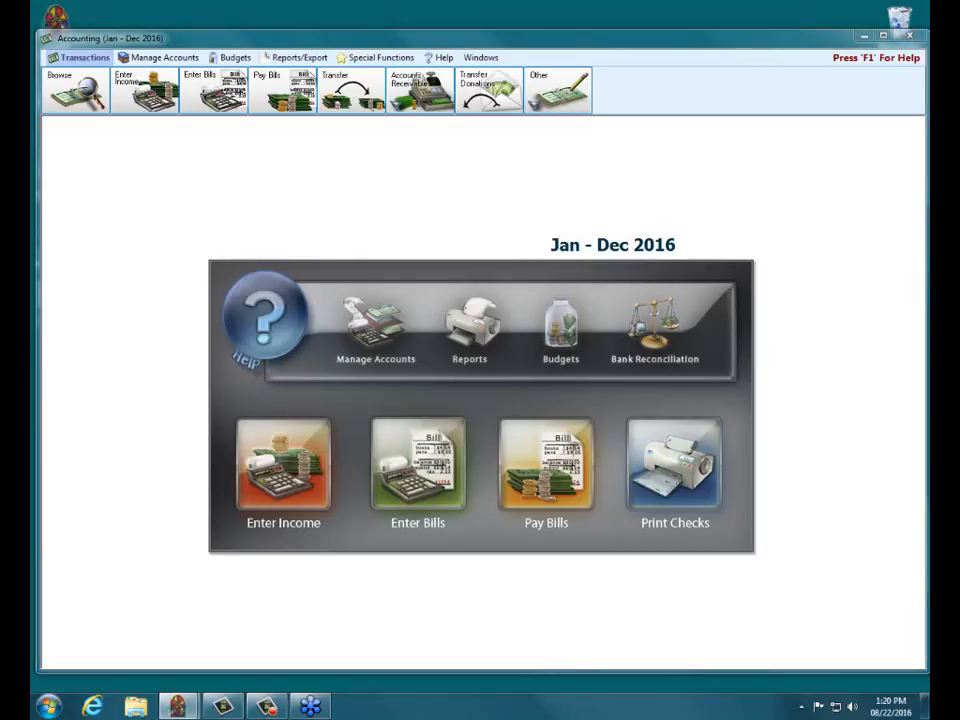
pyautogui.click(499, 381)
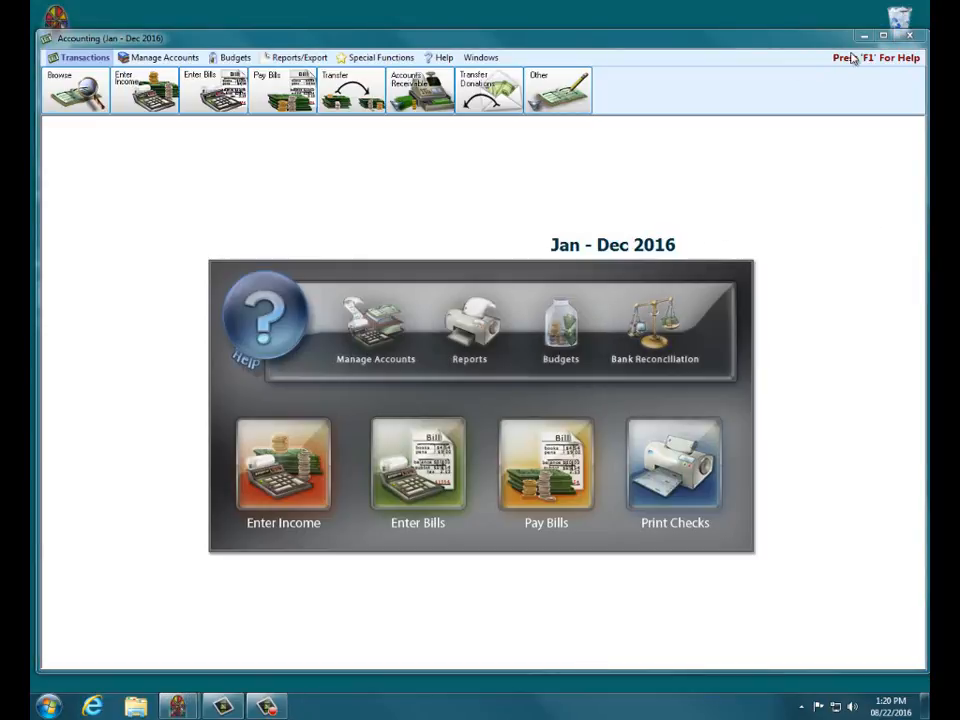
pyautogui.click(910, 35)
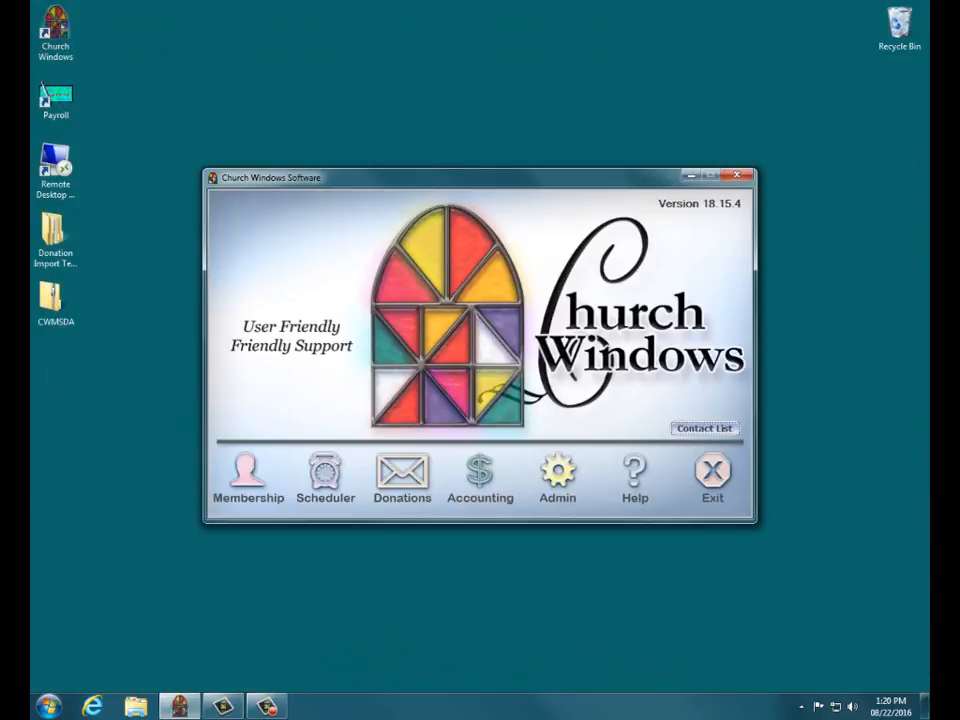